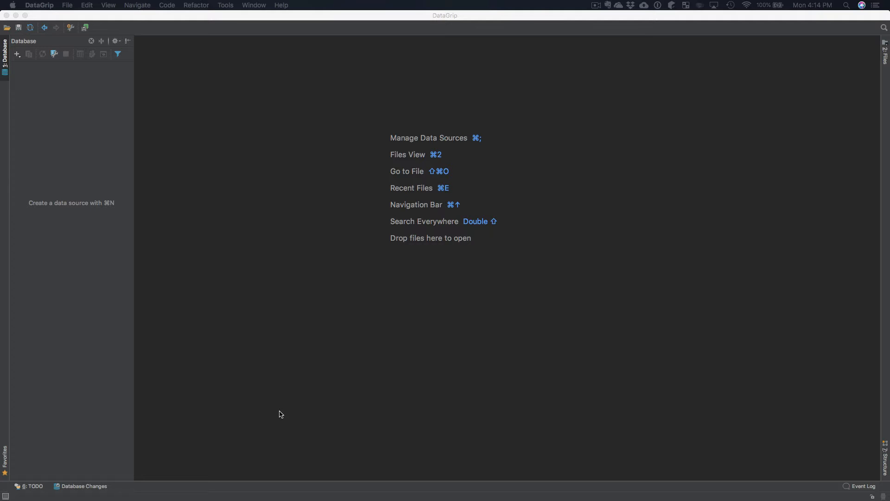
# Switch to Chrome and download the OS X JDBC driver NetSuiteJDBCDrivers.zip from NetSuite's SuiteAnalytics Connect setup, agreeing to the terms
pyautogui.moveTo(343, 499)
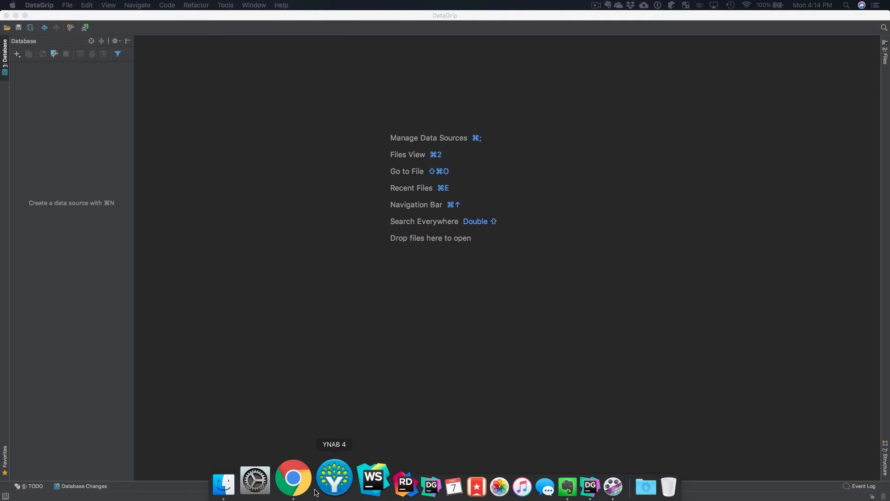
pyautogui.click(295, 482)
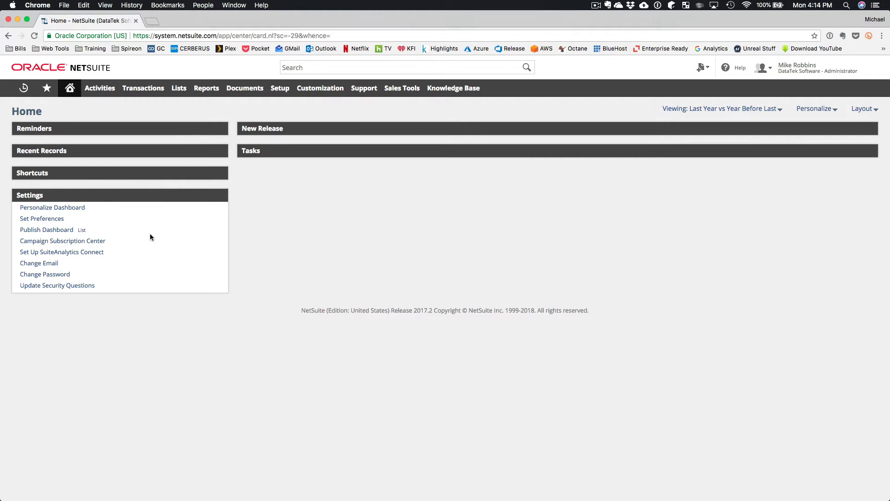
pyautogui.click(76, 253)
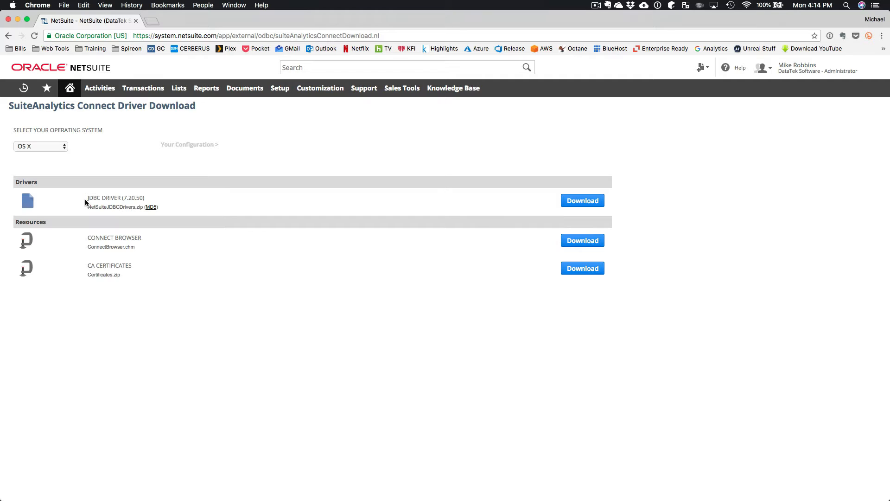
pyautogui.moveTo(88, 199); pyautogui.dragTo(144, 199)
pyautogui.click(278, 206)
pyautogui.click(577, 201)
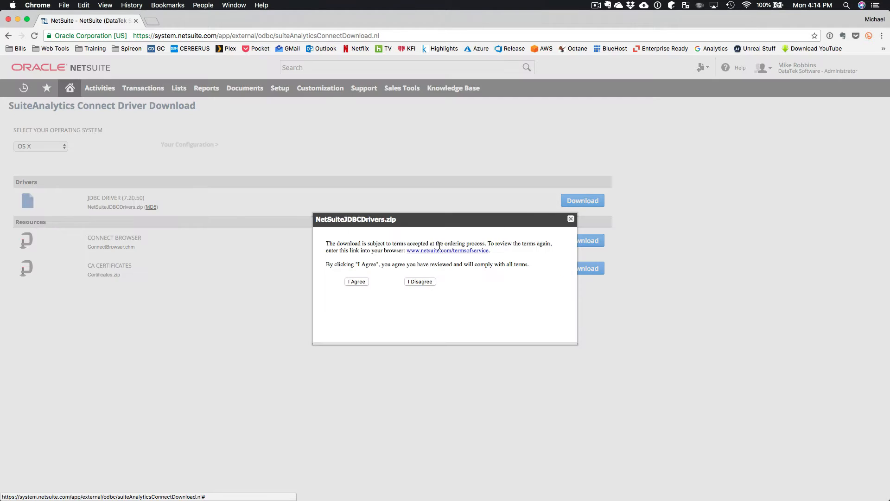
pyautogui.click(356, 281)
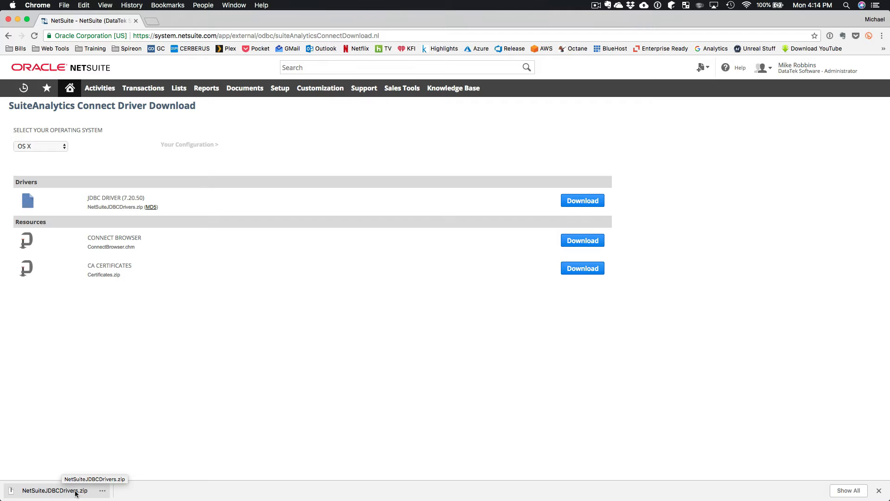
pyautogui.click(879, 490)
# Switch to Finder, extract NetSuiteJDBCDrivers.zip in the JDBC folder, and copy NQjc.jar from the extracted folder
pyautogui.moveTo(369, 499)
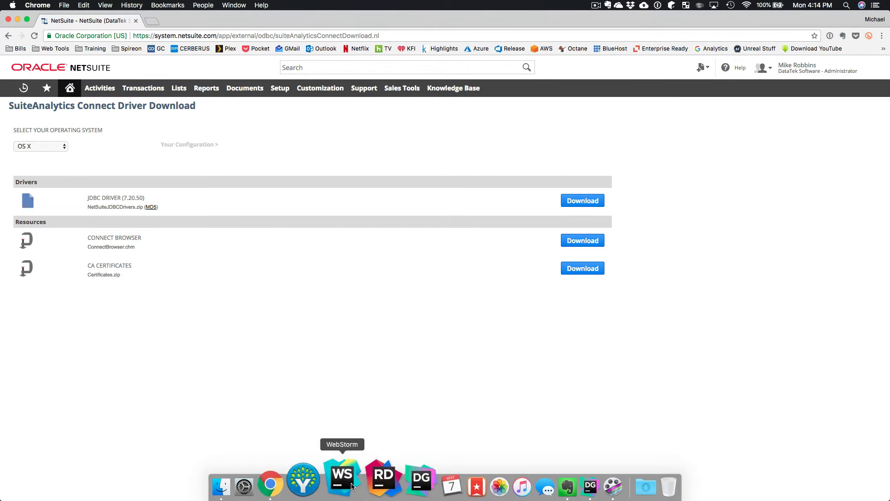
pyautogui.click(262, 473)
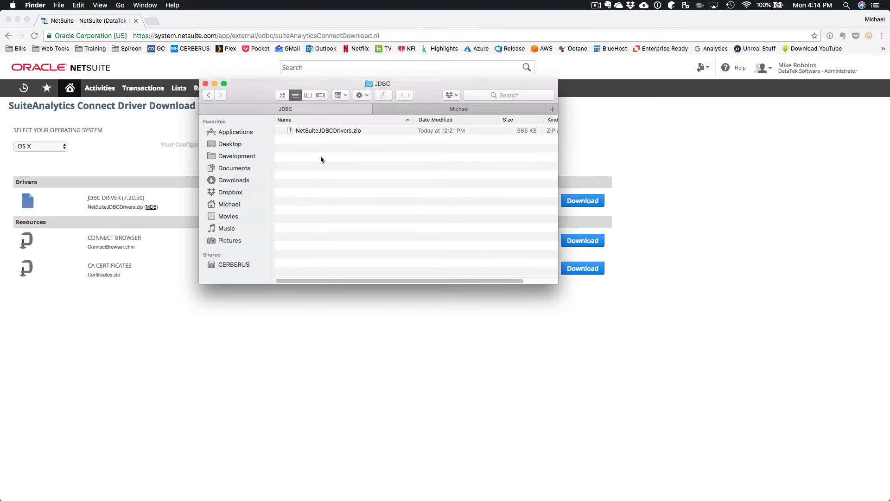
pyautogui.doubleClick(318, 132)
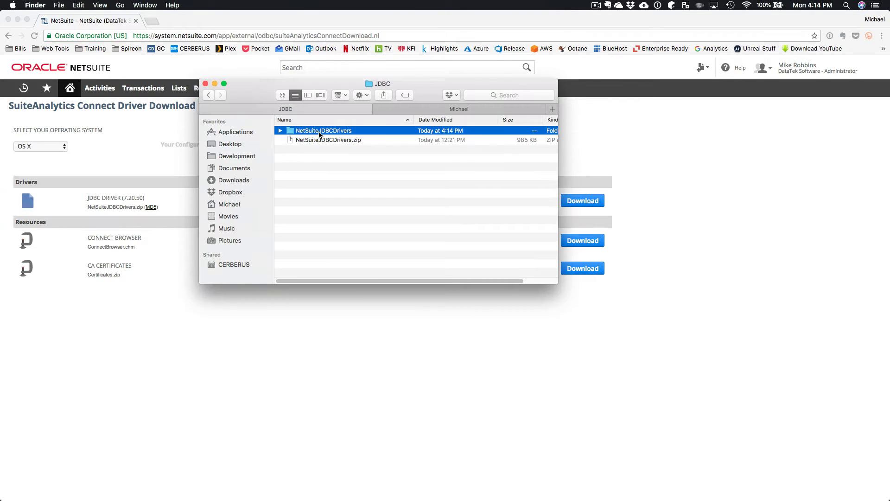
pyautogui.doubleClick(319, 132)
pyautogui.click(311, 175)
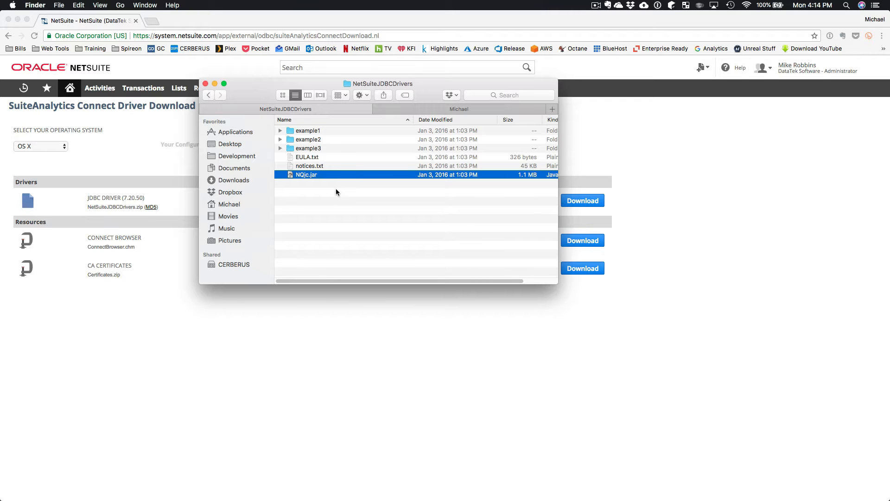
# Paste NQjc.jar into the jdbc-drivers folder under the home folder's Library/Preferences/DataGrip2018.1
pyautogui.click(420, 112)
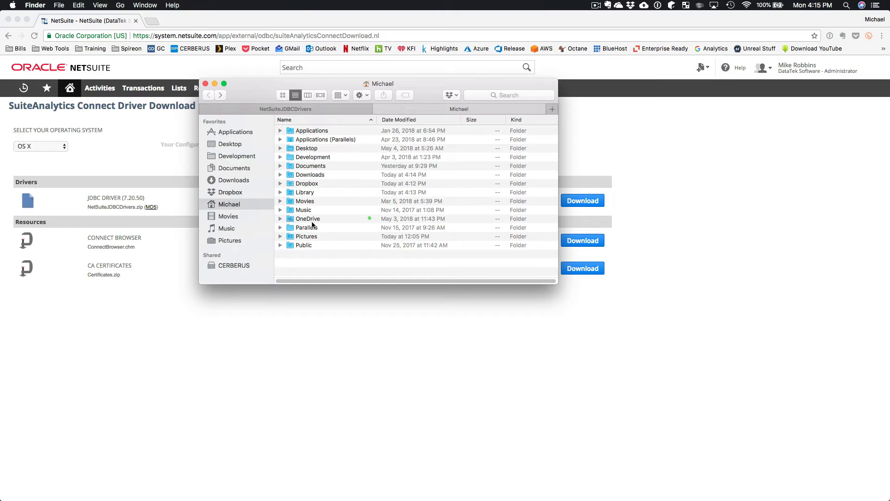
pyautogui.doubleClick(309, 193)
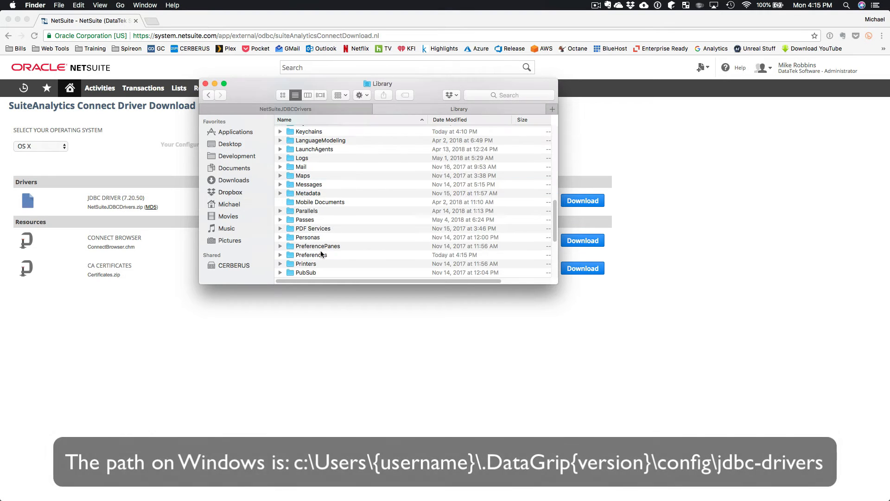
pyautogui.doubleClick(321, 254)
pyautogui.click(320, 157)
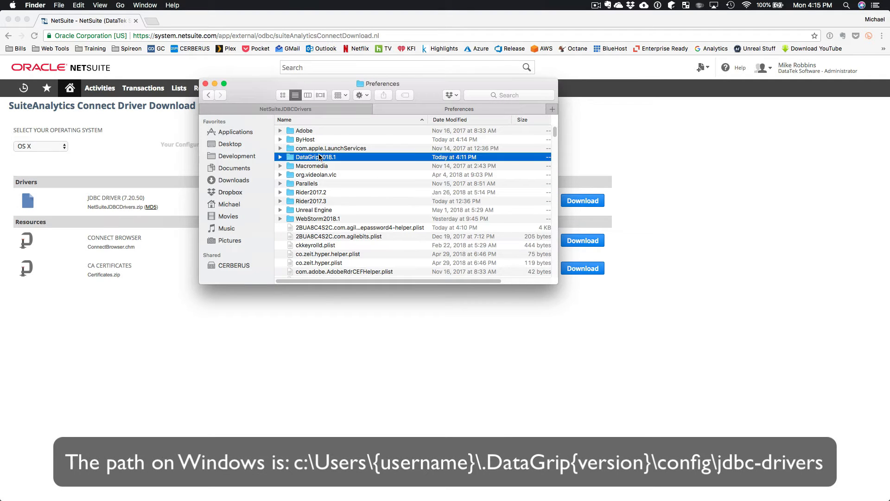
pyautogui.doubleClick(320, 157)
pyautogui.doubleClick(313, 166)
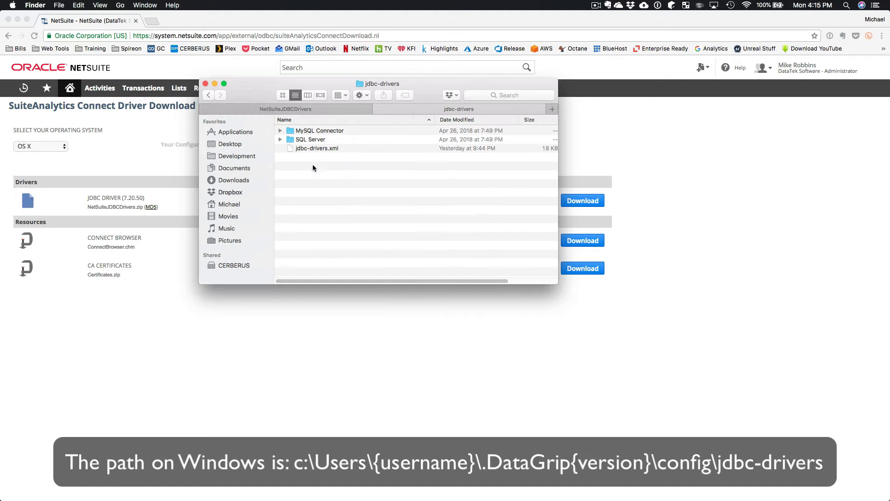
pyautogui.press('super+v')
pyautogui.click(367, 327)
# Switch to DataGrip and create a new database driver named NetSuite in Data Sources and Drivers
pyautogui.moveTo(364, 499)
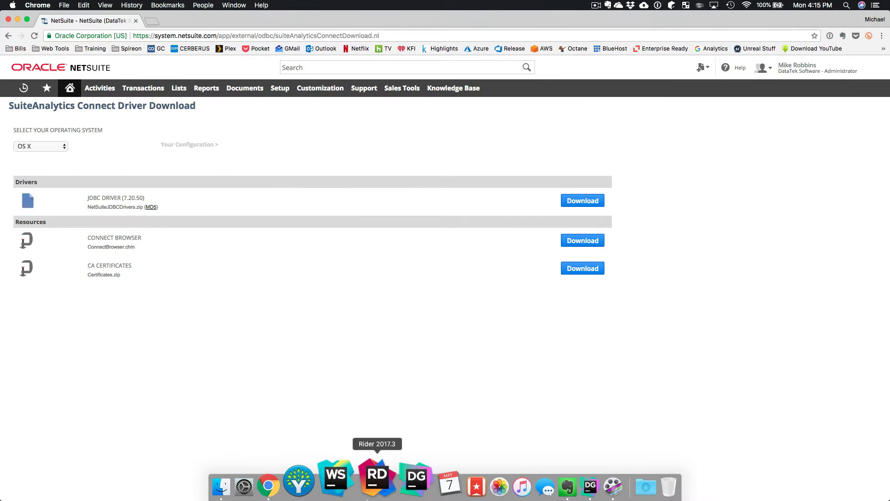
pyautogui.click(394, 482)
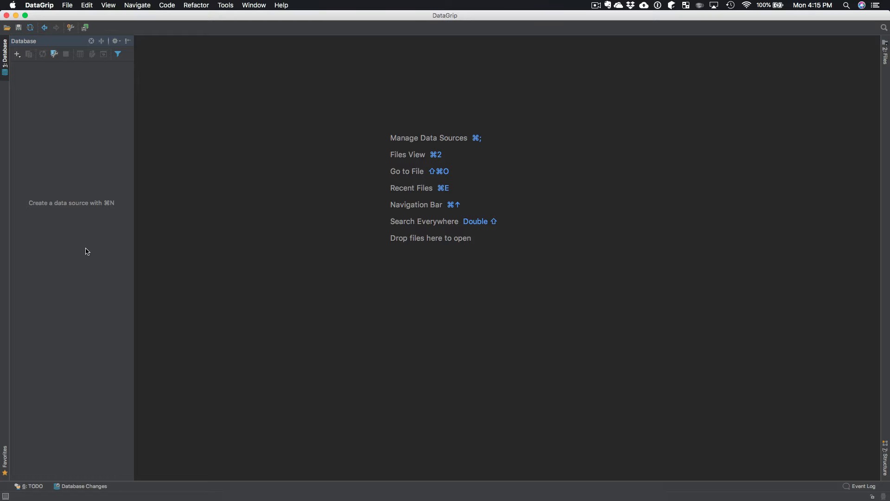
pyautogui.click(67, 6)
pyautogui.click(110, 67)
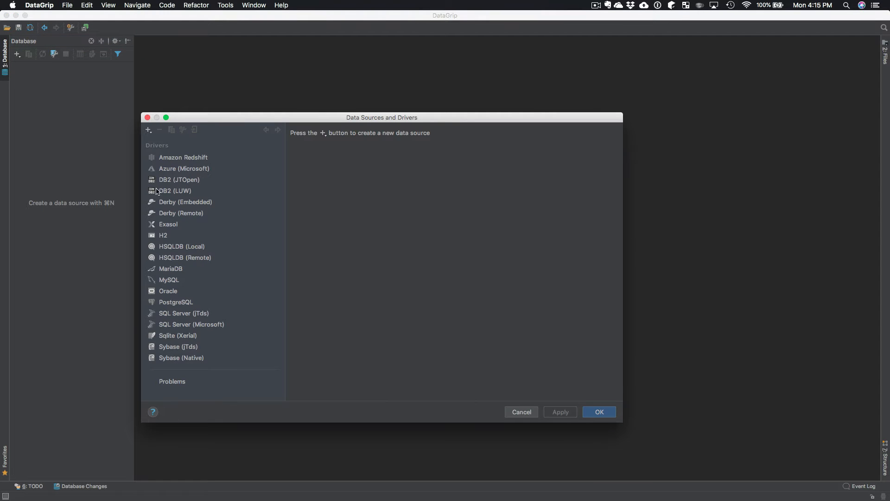
pyautogui.click(149, 131)
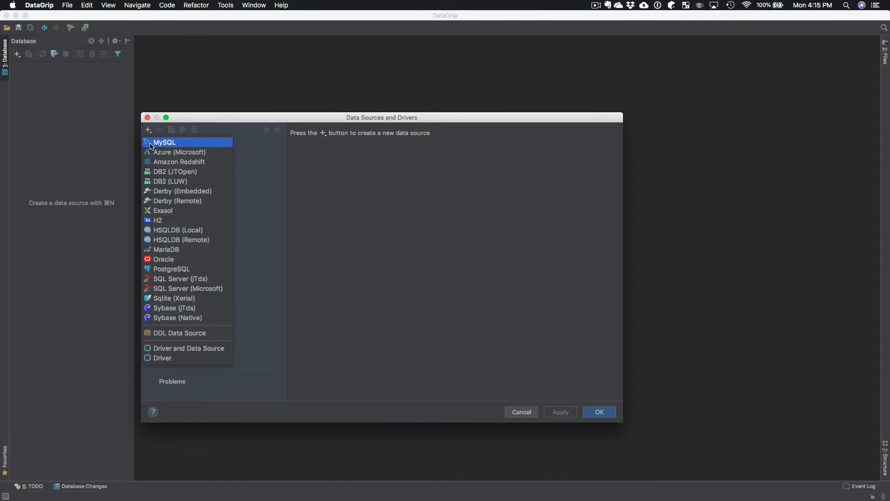
pyautogui.click(179, 358)
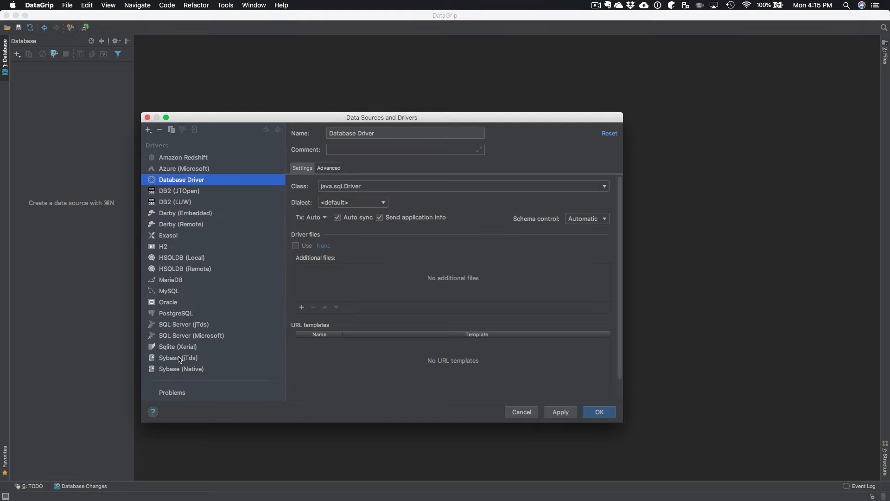
pyautogui.click(388, 132)
pyautogui.moveTo(388, 131); pyautogui.dragTo(317, 133)
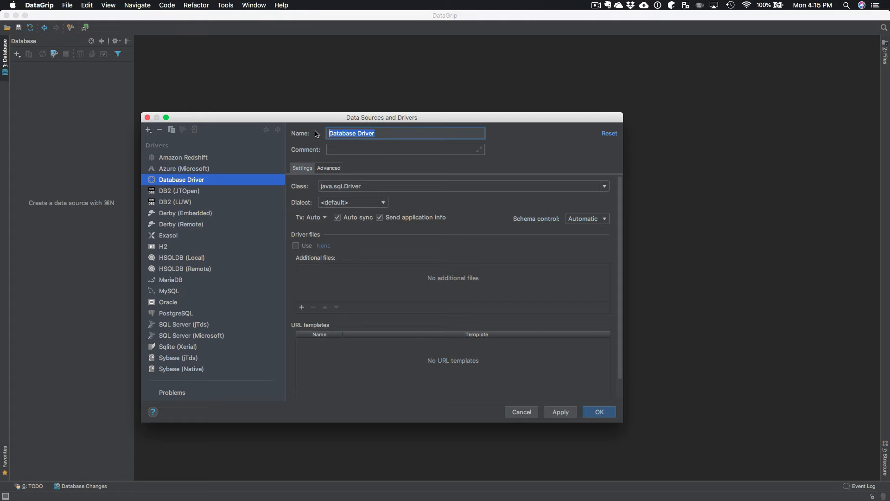
pyautogui.write('NetSuite')
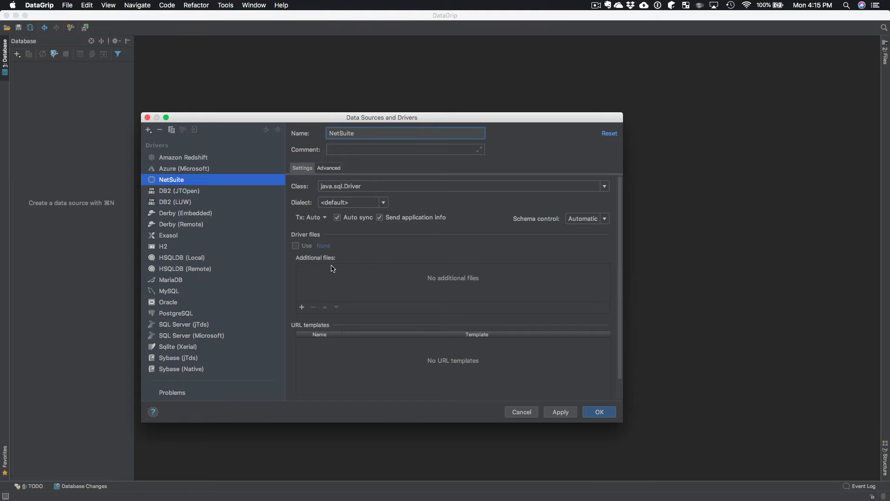
# Add NQjc.jar from the jdbc-drivers folder as an additional driver file for the NetSuite driver
pyautogui.click(303, 307)
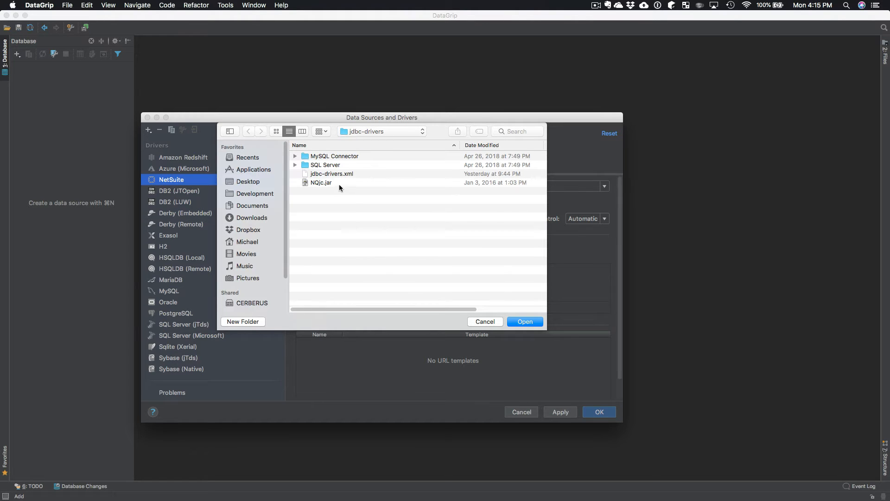
pyautogui.click(318, 182)
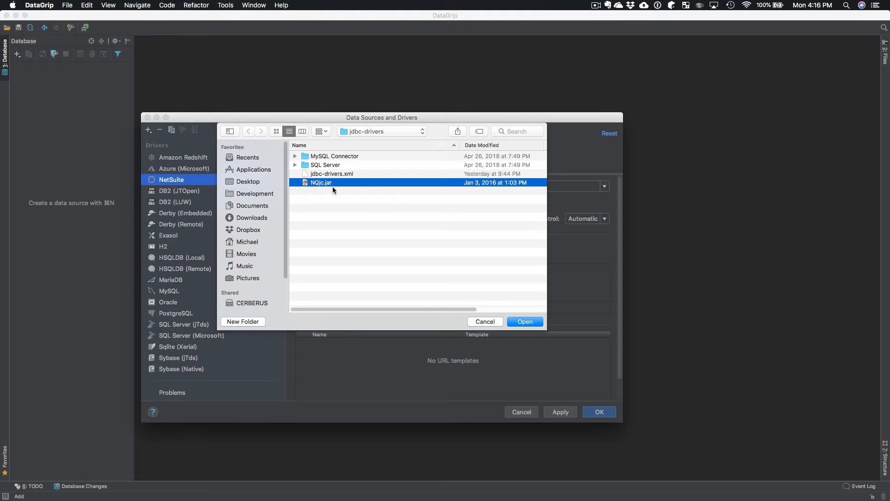
pyautogui.click(513, 321)
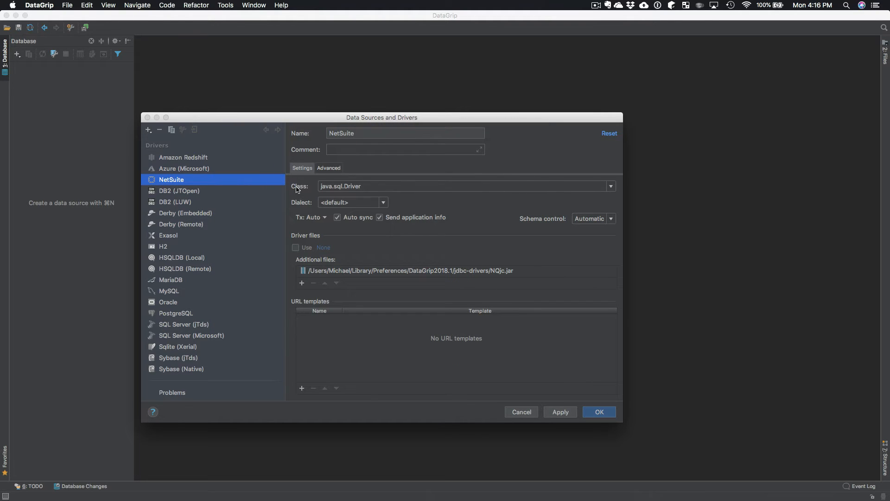
# Set the NetSuite driver's class to com.netsuite.jdbc.openaccess.OpenAccessDriver and its dialect to Oracle, and save the driver
pyautogui.click(611, 187)
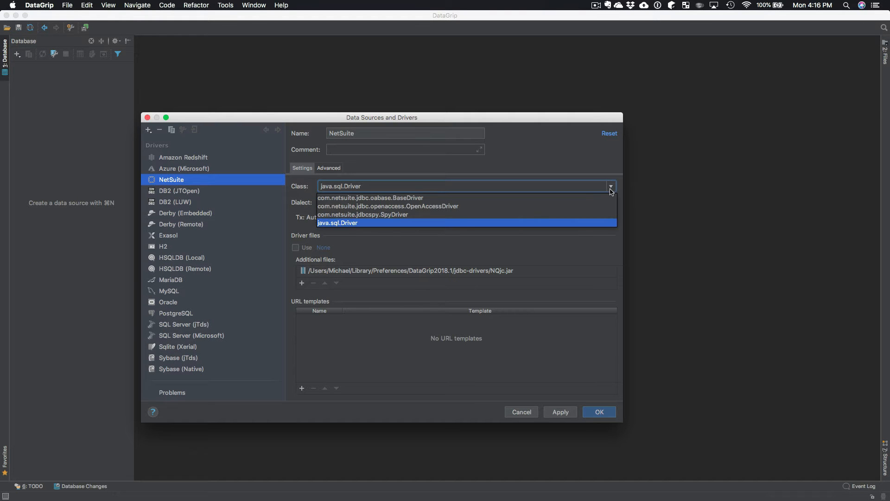
pyautogui.click(445, 206)
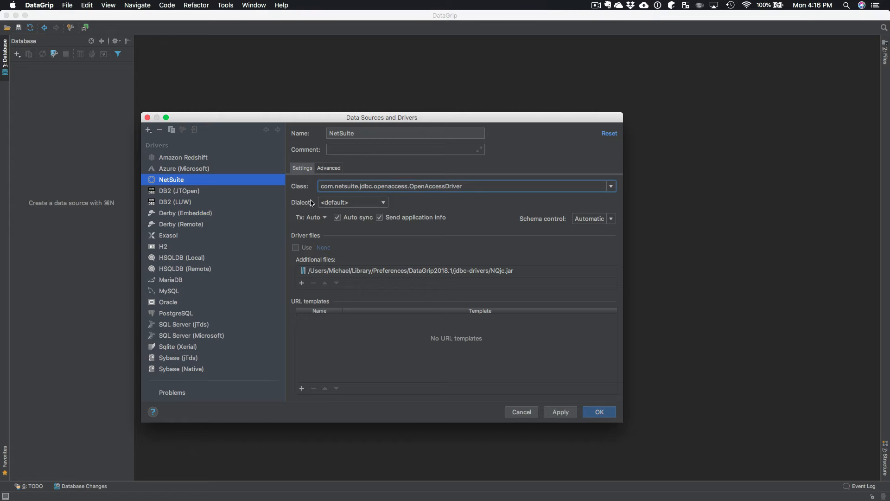
pyautogui.click(368, 205)
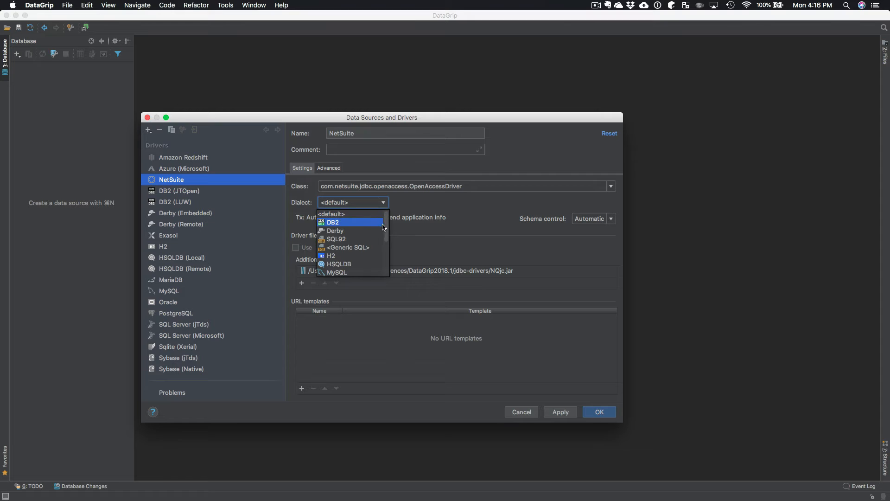
pyautogui.moveTo(386, 229); pyautogui.dragTo(387, 244)
pyautogui.click(376, 247)
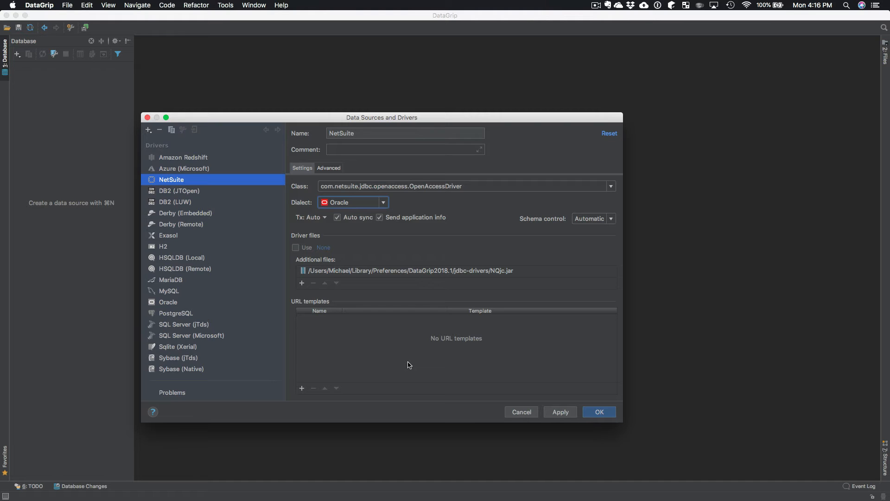
pyautogui.click(561, 413)
pyautogui.click(586, 412)
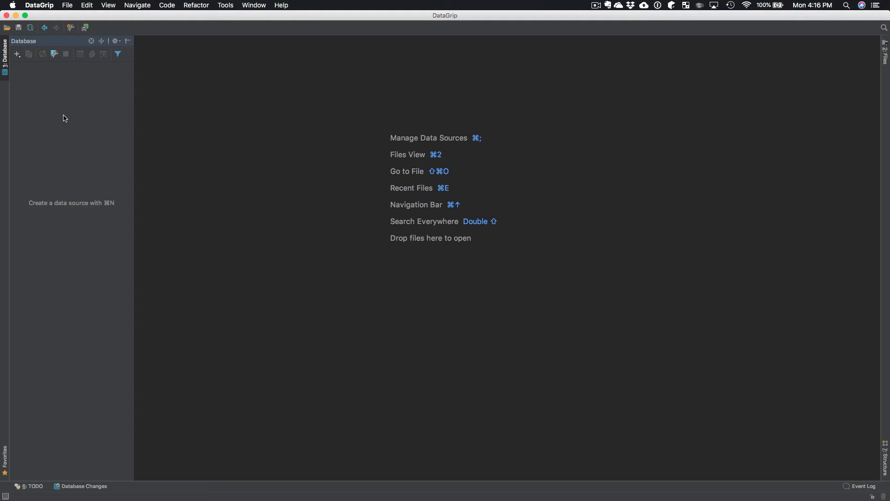
# Create a data source from the NetSuite driver and name it "NetSuite - Developer"
pyautogui.click(17, 59)
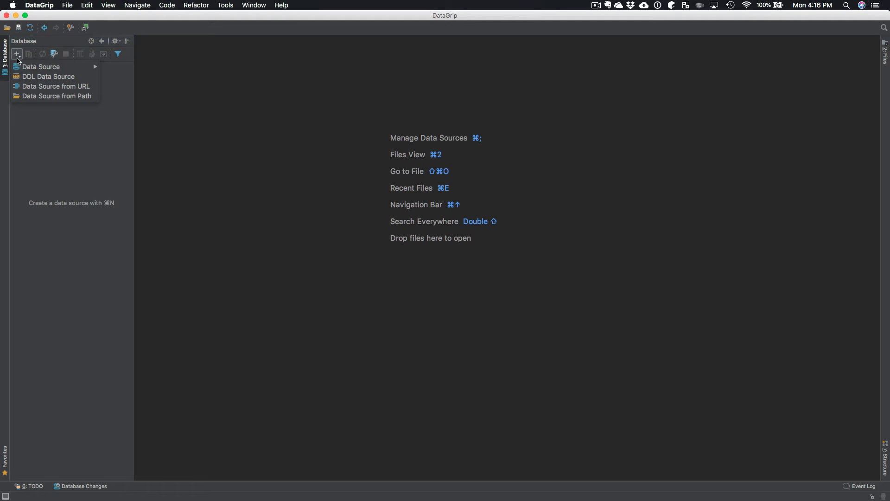
pyautogui.moveTo(33, 67)
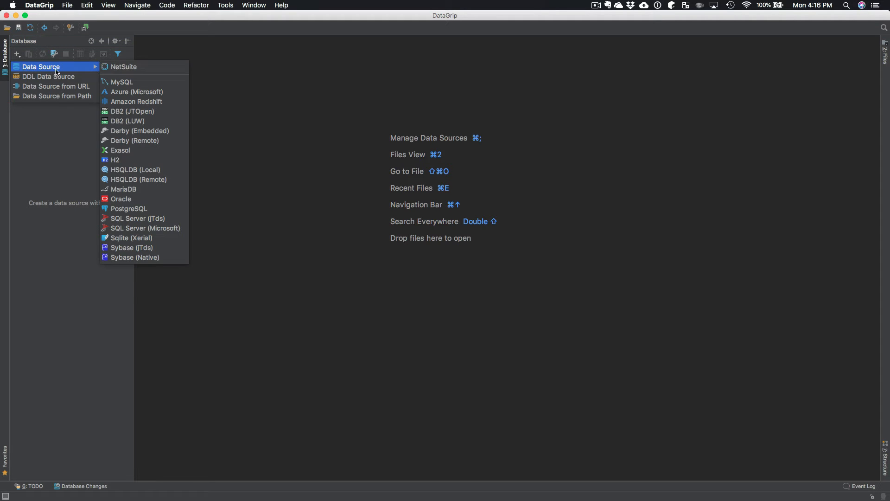
pyautogui.click(133, 68)
pyautogui.click(380, 137)
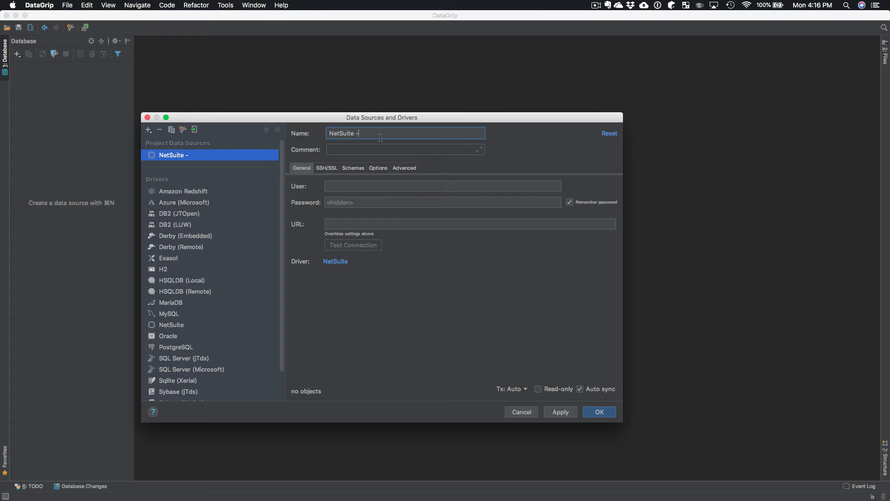
pyautogui.write('Developer')
# Enter the NetSuite account's e-mail as the data source user and fill in the account password
pyautogui.click(355, 185)
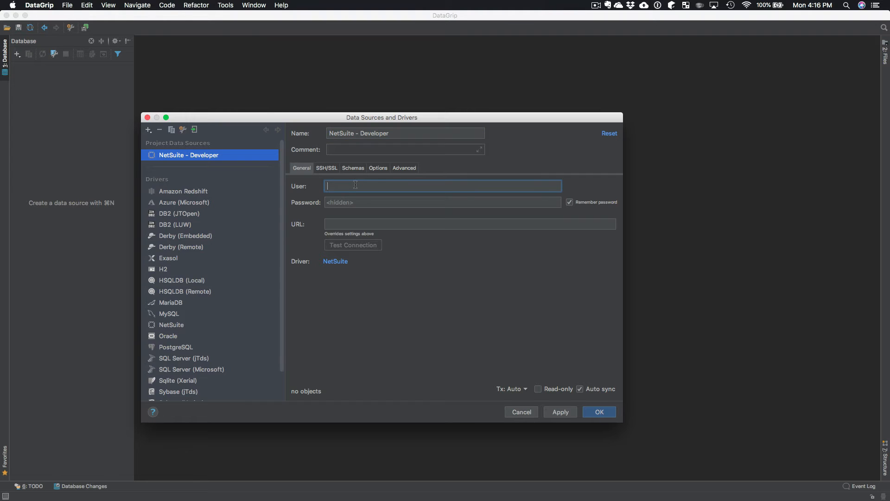
pyautogui.write('*********@****************')
pyautogui.press('Tab')
pyautogui.write('*********')
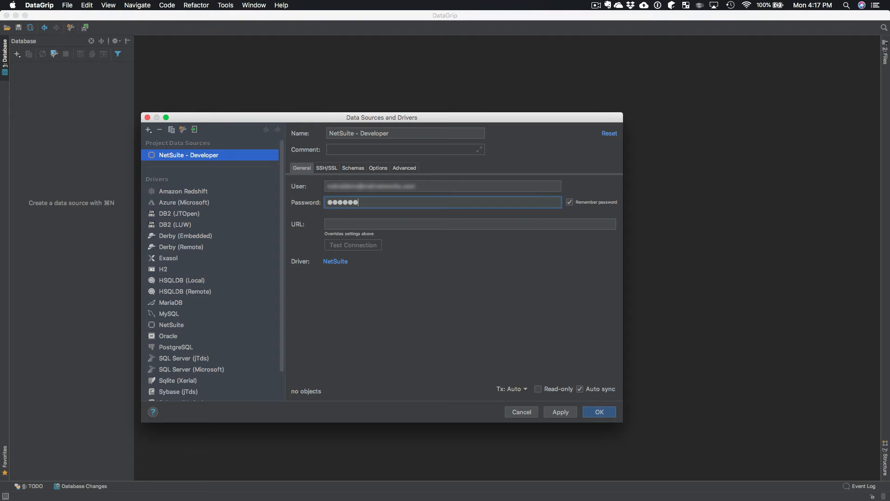
pyautogui.write('**')
# Set the data source URL to jdbc:ns://odbcserver.netsuite.com:1708;ServerDataSource=NetSuite.com;encrypted=1;Ciphersuites=TLS_RSA_WITH_AES_128_CBC_SHA;CustomProperties=(AccountID=<NETSUITE_ACCOUNT_ID>;RoleID=ROLE_ID)
pyautogui.click(397, 225)
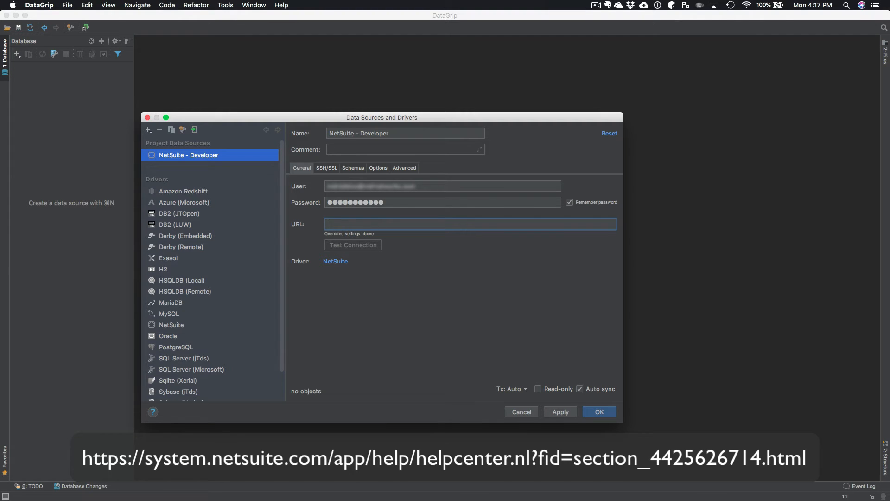
pyautogui.press('super+Tab')
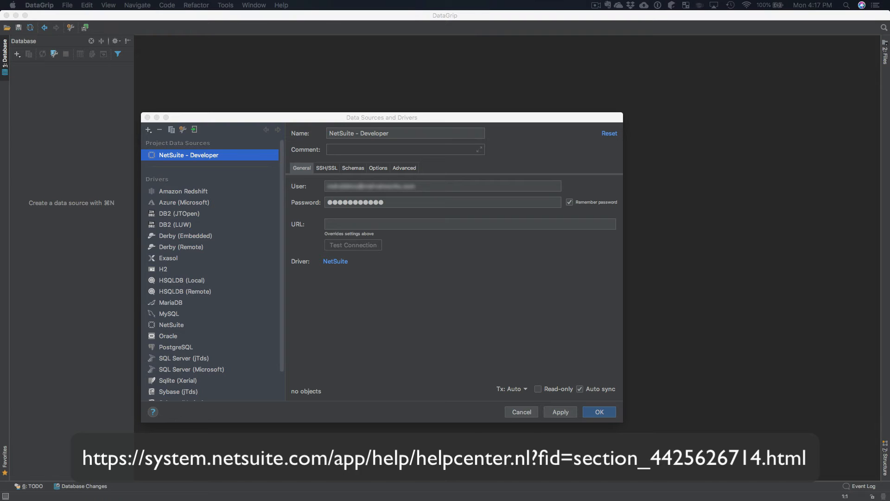
pyautogui.click(349, 225)
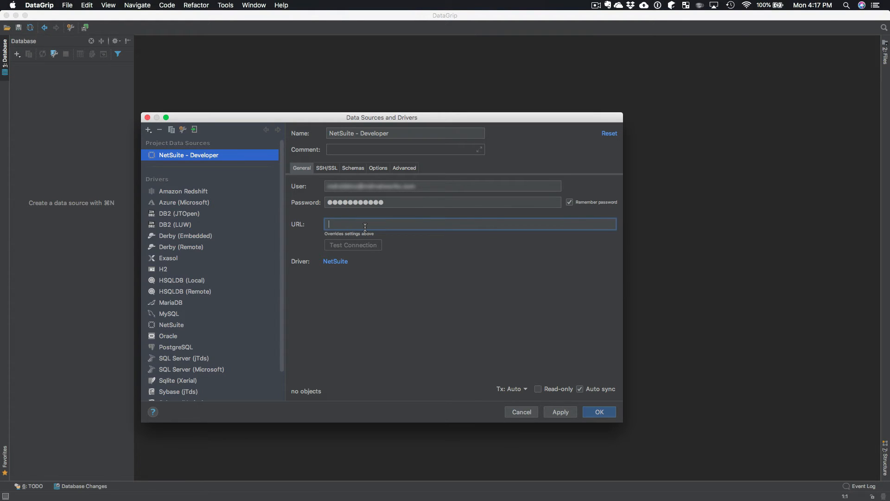
pyautogui.press('super+v')
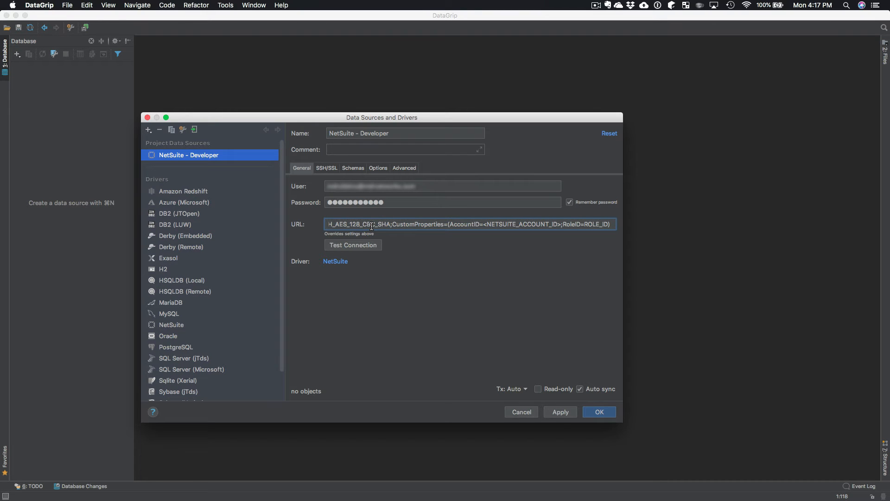
# Examine the connection URL's host, port, ServerDataSource, encryption, cipher suite and CustomProperties parameters
pyautogui.press('super+Left')
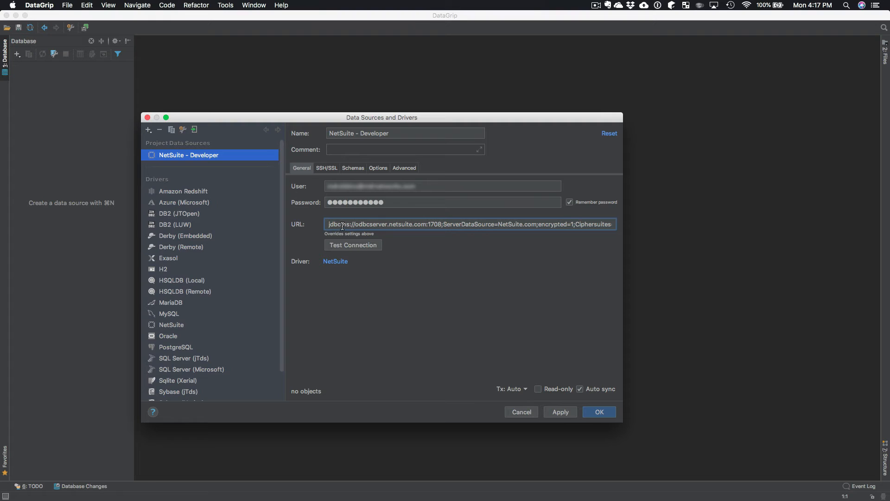
pyautogui.moveTo(355, 225); pyautogui.dragTo(425, 225)
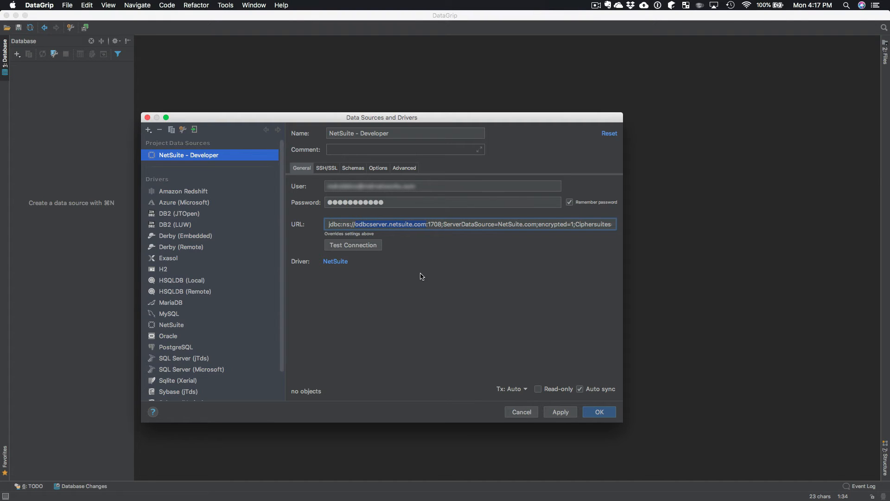
pyautogui.click(483, 225)
pyautogui.click(513, 225)
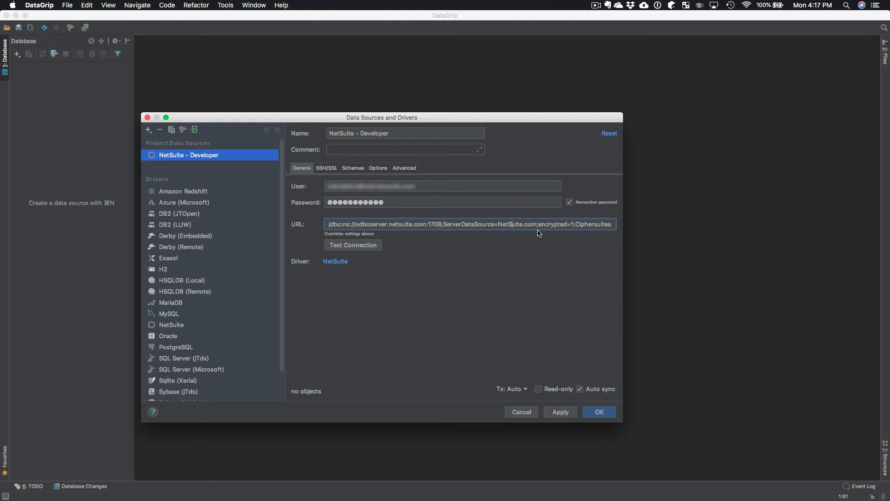
pyautogui.press('super+Right')
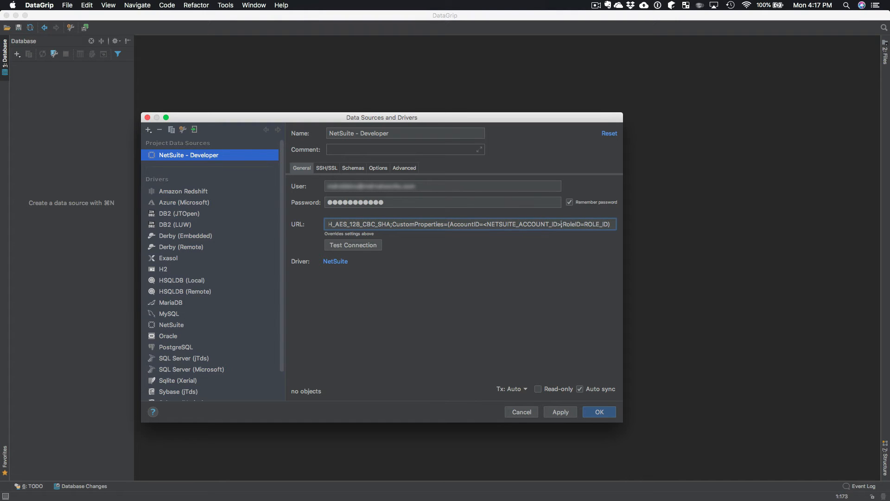
pyautogui.press('Left')
pyautogui.press('Left')
pyautogui.moveTo(392, 225); pyautogui.dragTo(440, 225)
pyautogui.click(499, 224)
pyautogui.click(601, 224)
# Select the <NETSUITE_ACCOUNT_ID> placeholder in the URL and, in Chrome, copy the account ID from NetSuite's Company Information page
pyautogui.moveTo(490, 225); pyautogui.dragTo(560, 224)
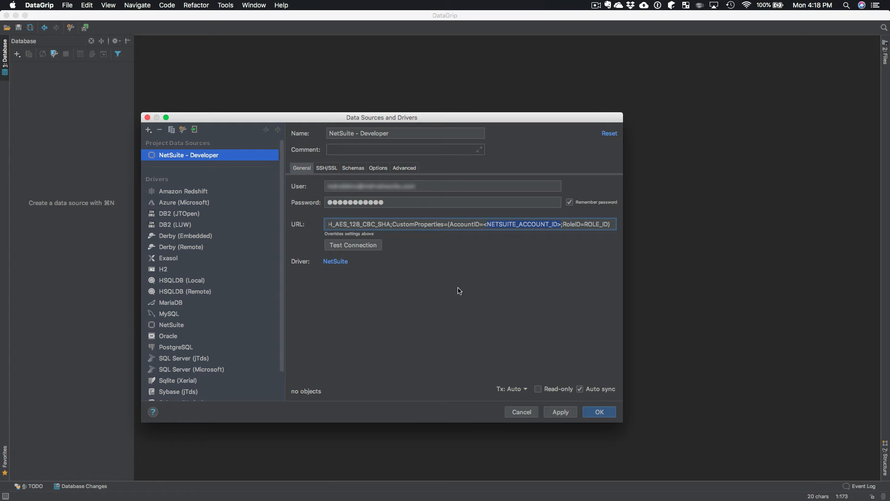
pyautogui.click(317, 498)
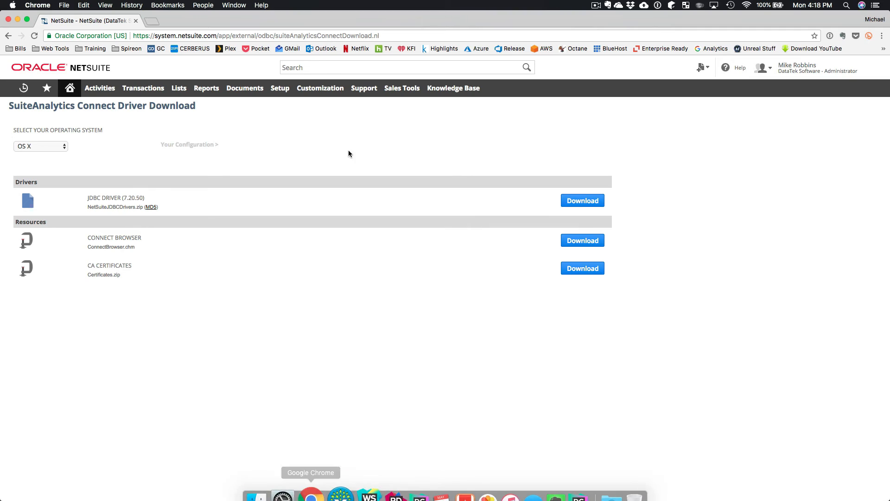
pyautogui.moveTo(276, 95)
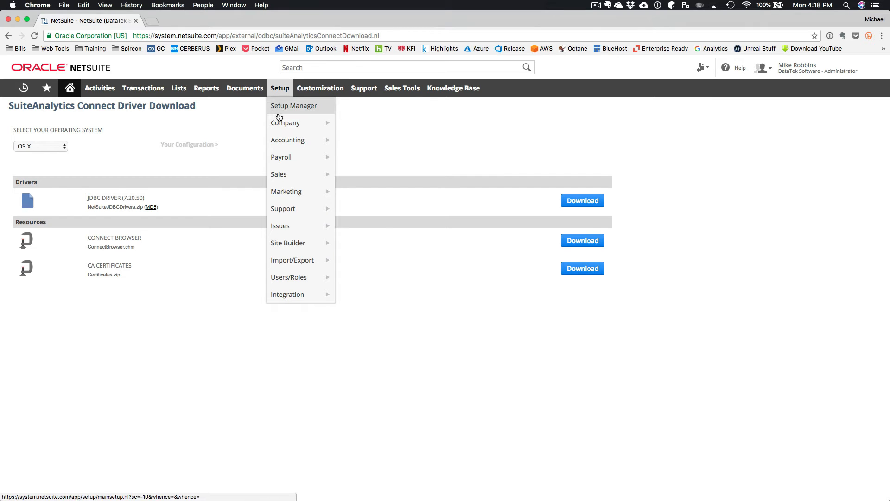
pyautogui.moveTo(297, 122)
pyautogui.click(372, 123)
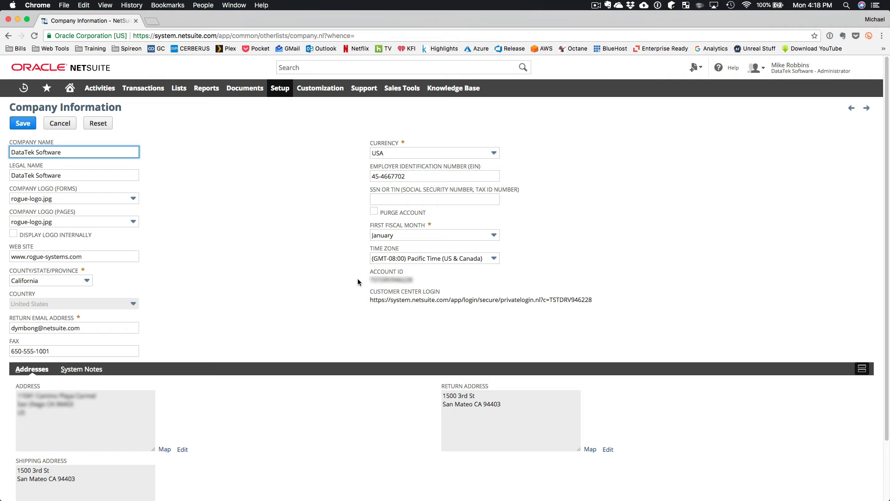
pyautogui.click(388, 278)
pyautogui.doubleClick(403, 280)
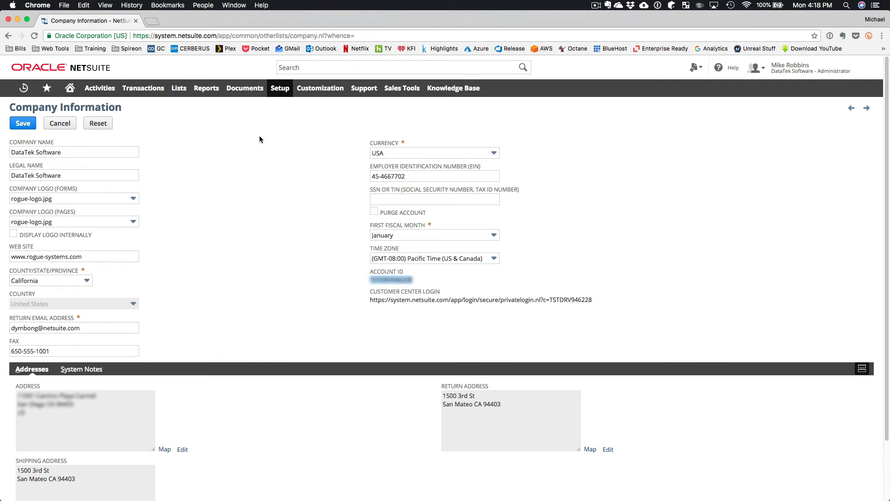
# Back in DataGrip, replace the URL's account ID placeholder, including its angle brackets, with the copied account ID
pyautogui.press('super+Tab')
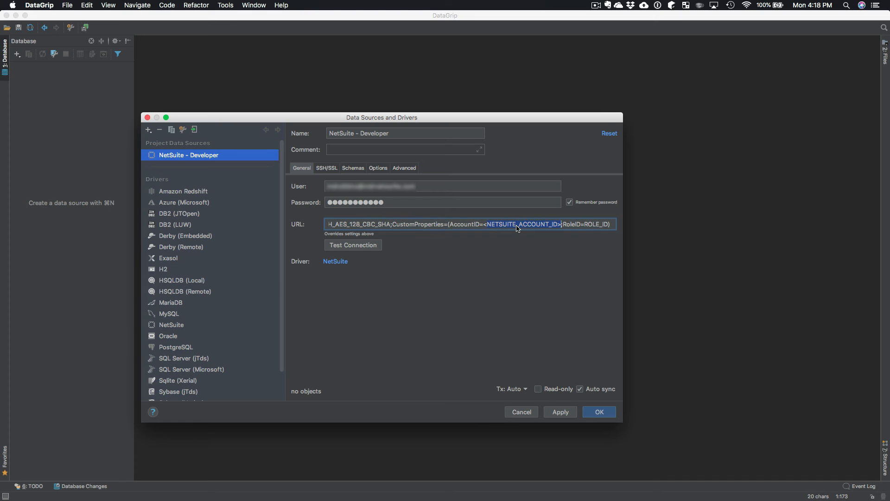
pyautogui.press('super+v')
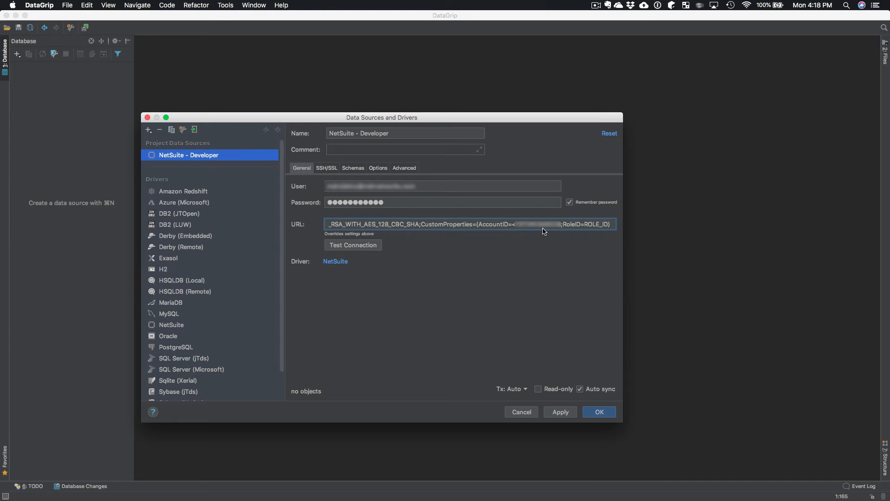
pyautogui.click(517, 224)
pyautogui.press('BackSpace')
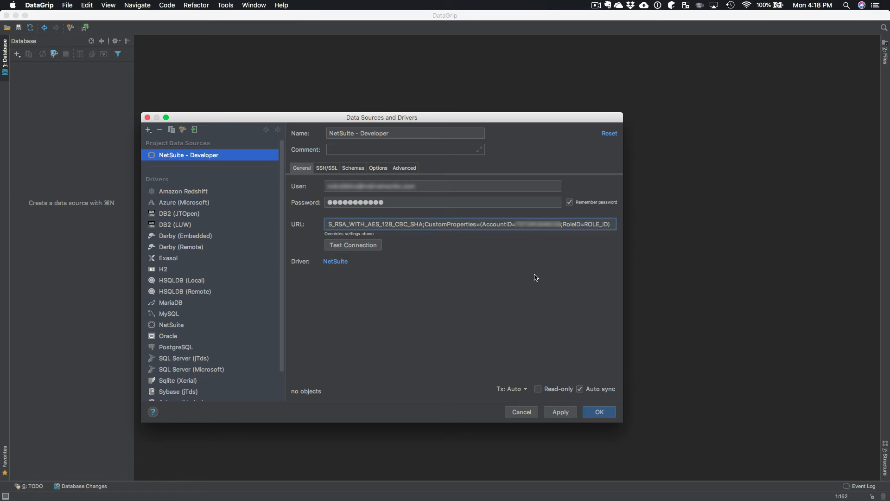
# Replace the ROLE_ID placeholder in the connection URL with role ID 3
pyautogui.click(584, 223)
pyautogui.hotkey('shift', 'Right')
pyautogui.hotkey('shift', 'Right')
pyautogui.hotkey('shift', 'Right')
pyautogui.hotkey('shift', 'Right')
pyautogui.hotkey('shift', 'Right')
pyautogui.hotkey('shift', 'Right')
pyautogui.hotkey('shift', 'Right')
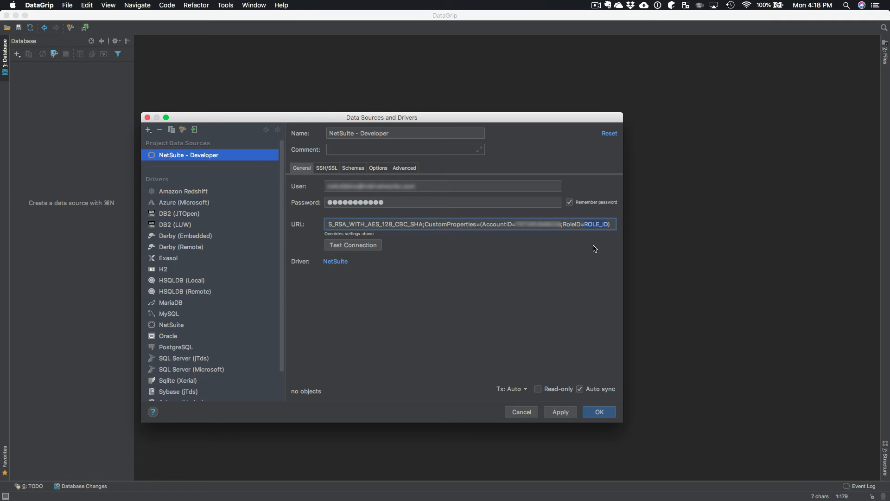
pyautogui.write('3')
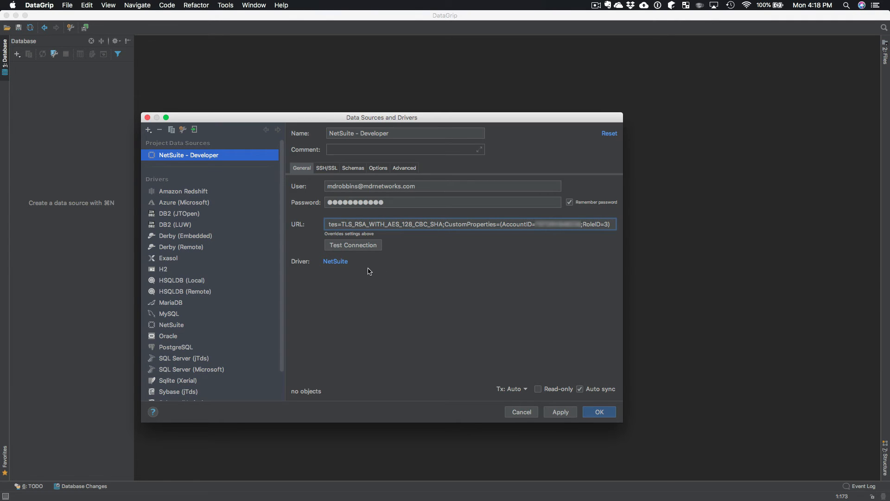
# Test the NetSuite - Developer connection and save the data source
pyautogui.click(355, 246)
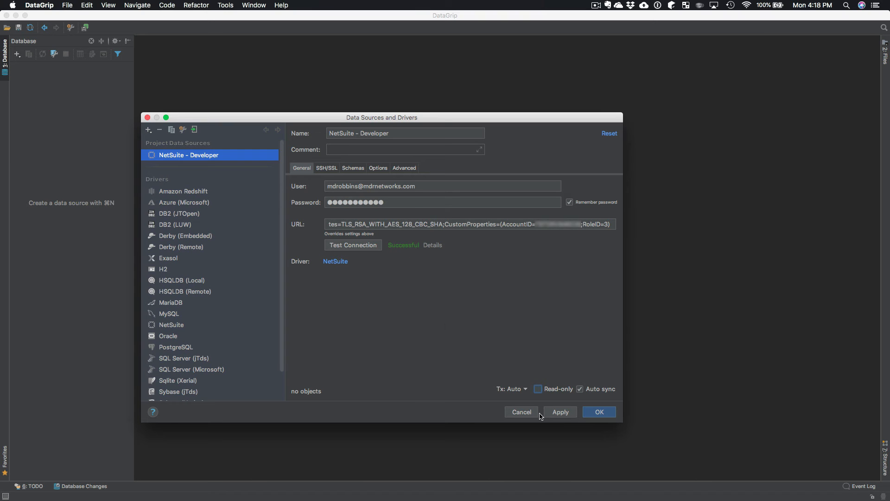
pyautogui.click(560, 412)
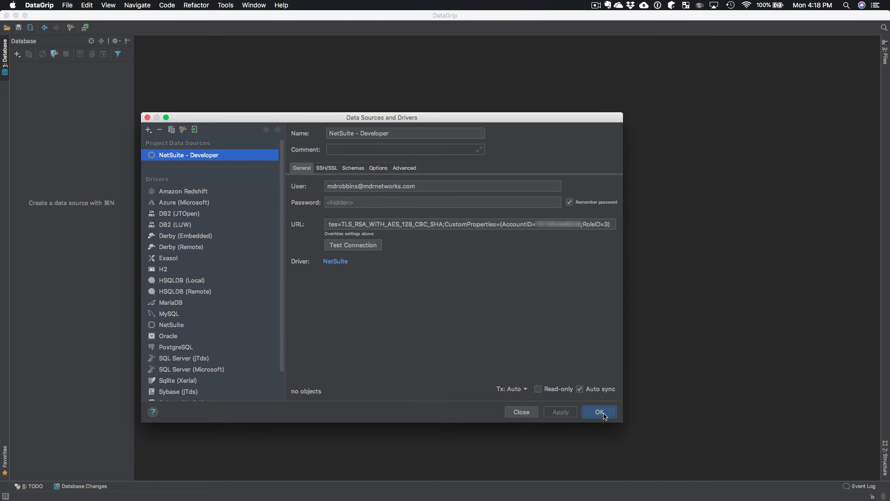
pyautogui.click(600, 411)
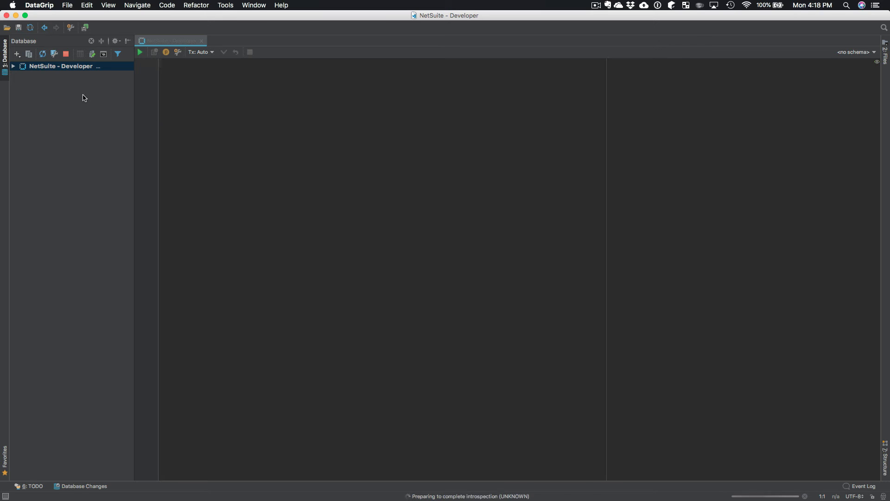
# Expand the NetSuite - Developer data source down to the Administrator schema and browse its tables
pyautogui.click(14, 67)
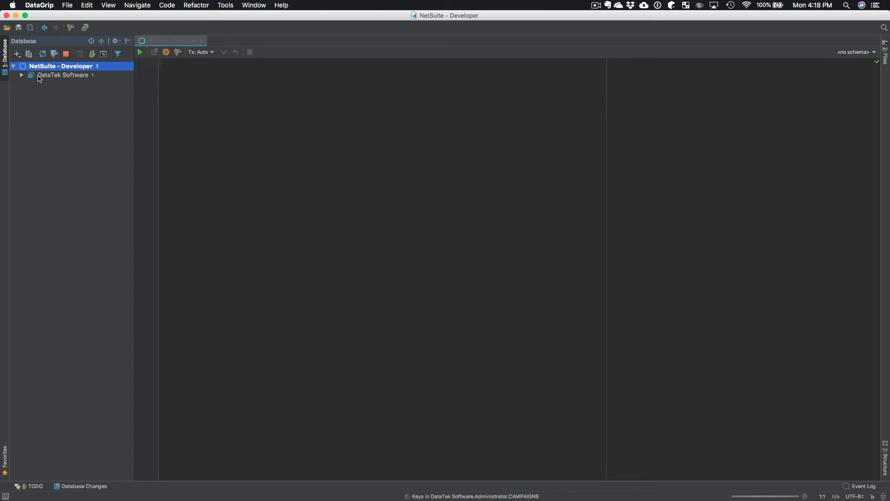
pyautogui.click(22, 75)
pyautogui.click(30, 84)
pyautogui.scroll(-7, 76, 265)
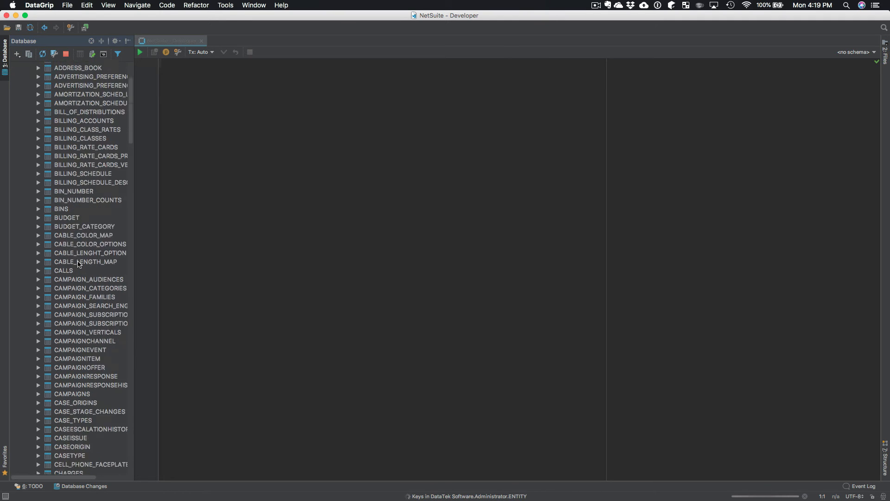
pyautogui.moveTo(130, 122); pyautogui.dragTo(133, 88)
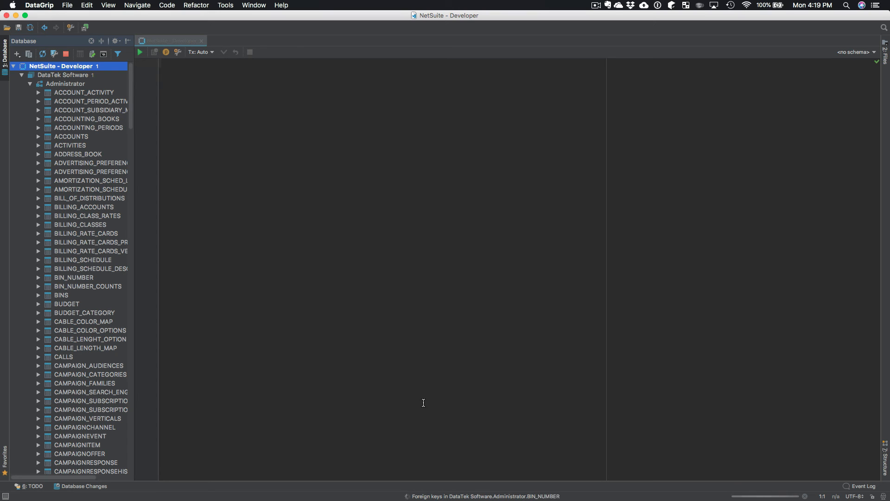
# Write a query skeleton in the console that selects from customers with alias c, leaving an empty line for the columns
pyautogui.click(358, 193)
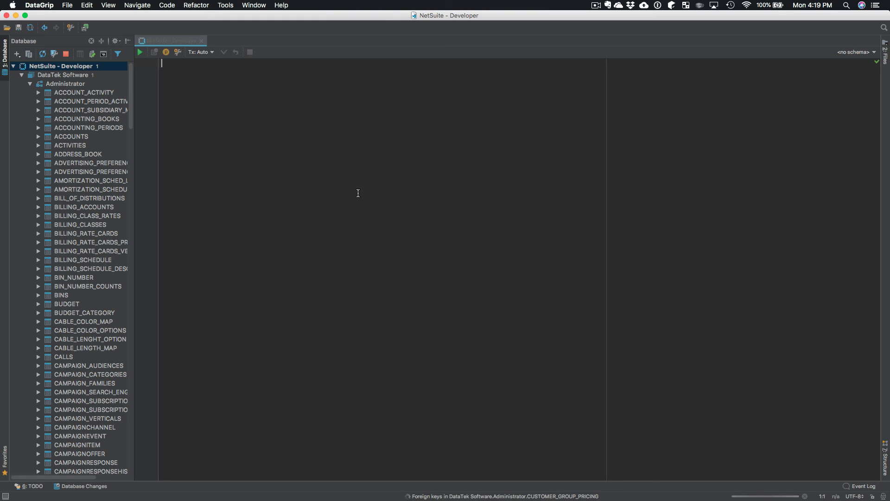
pyautogui.write('select')
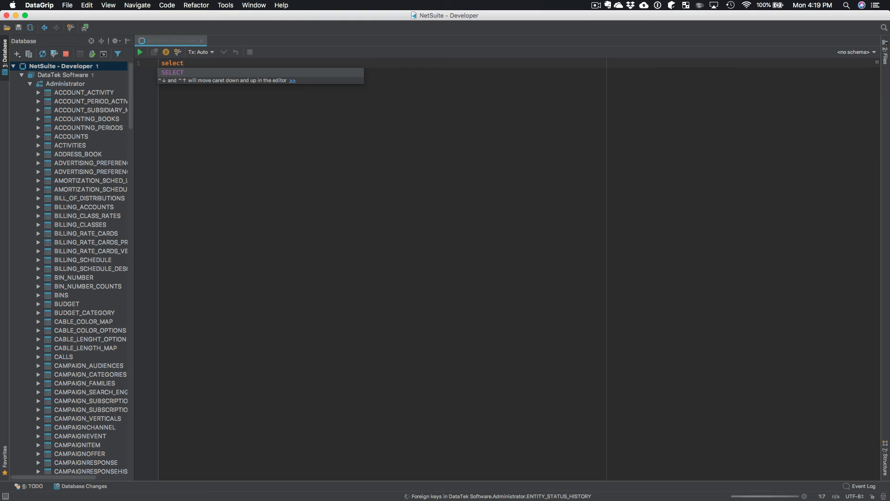
pyautogui.press('Return')
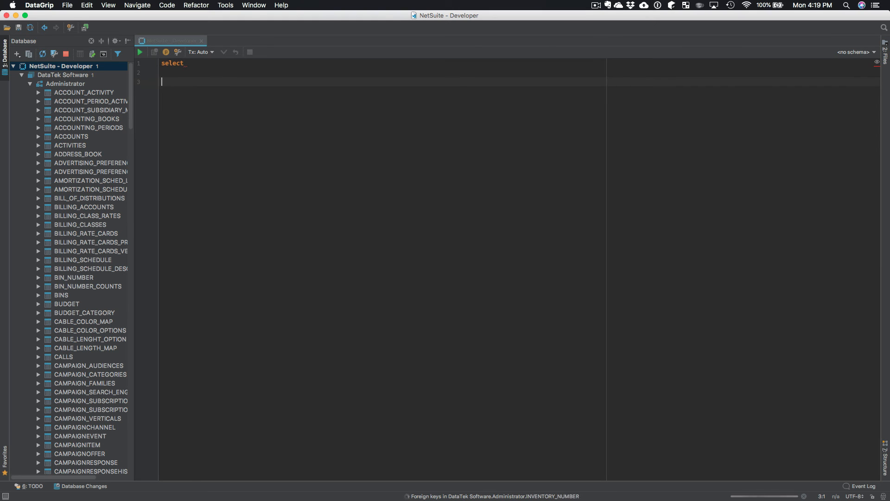
pyautogui.write('from customers')
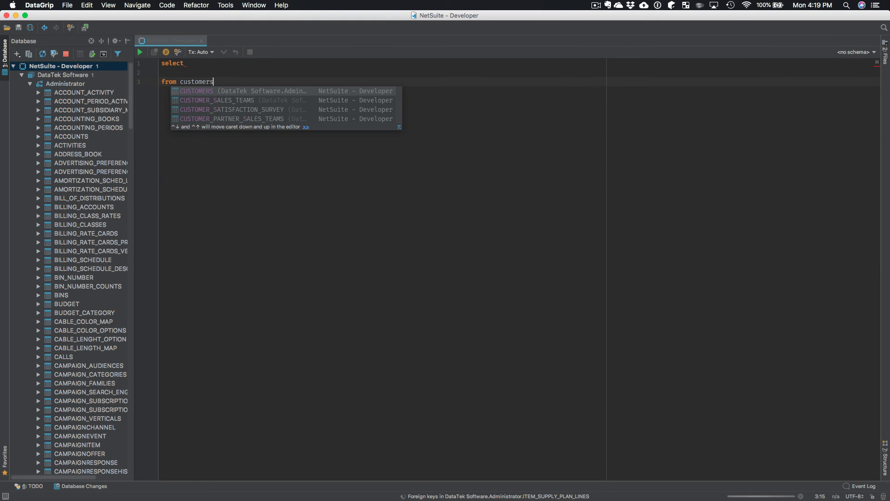
pyautogui.press('Up')
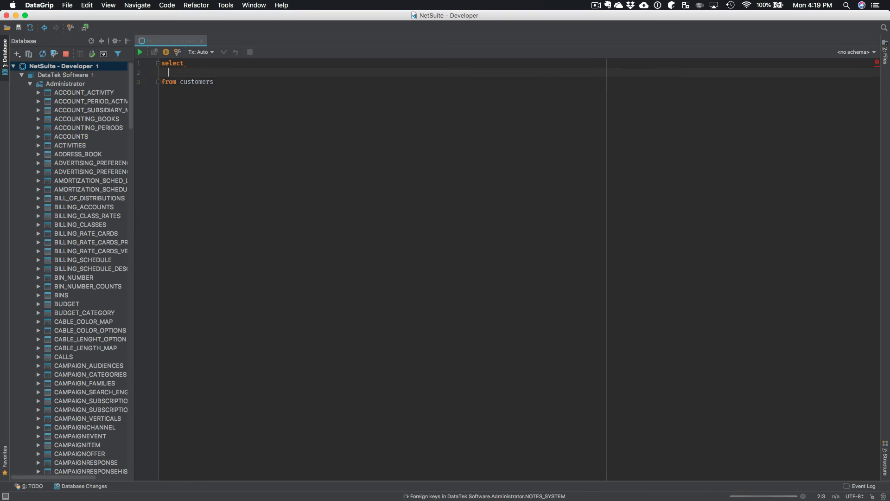
pyautogui.press('Down')
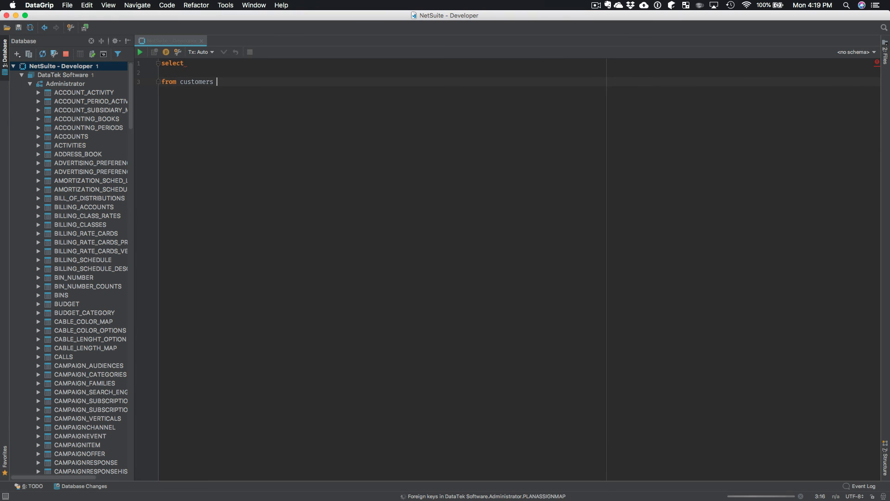
pyautogui.write('c')
pyautogui.press('Escape')
pyautogui.press('Up')
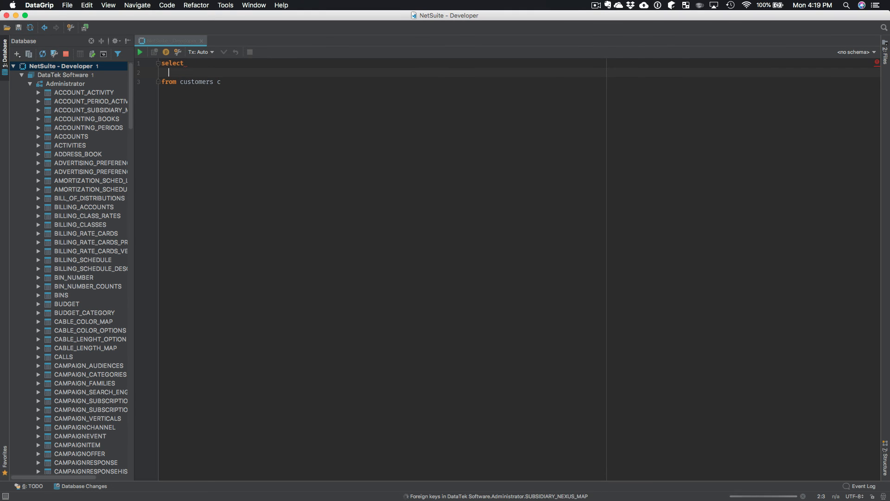
pyautogui.write('c.com')
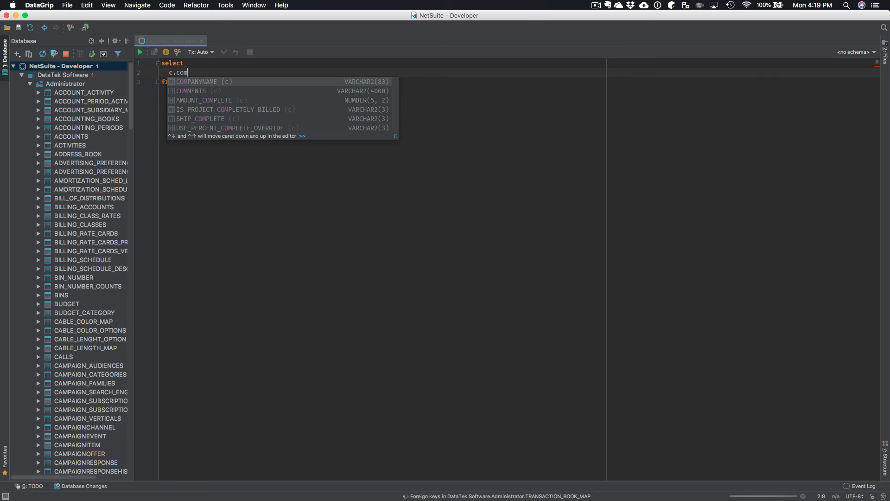
pyautogui.press('Return')
pyautogui.press('BackSpace')
pyautogui.press('BackSpace')
pyautogui.press('BackSpace')
pyautogui.press('BackSpace')
pyautogui.press('BackSpace')
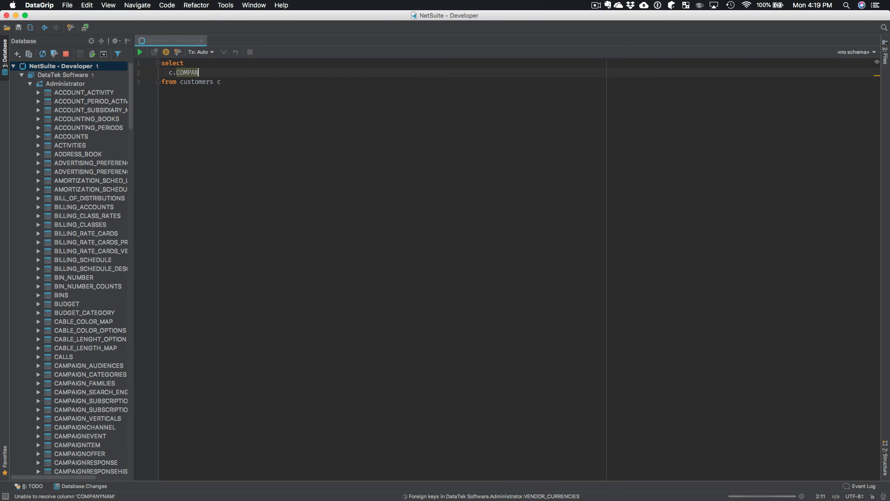
pyautogui.press('BackSpace')
pyautogui.press('BackSpace')
pyautogui.press('BackSpace')
pyautogui.press('BackSpace')
pyautogui.press('BackSpace')
pyautogui.press('BackSpace')
# Add c.NAME as the query's first selected column, followed by a comma and a new line
pyautogui.write('name')
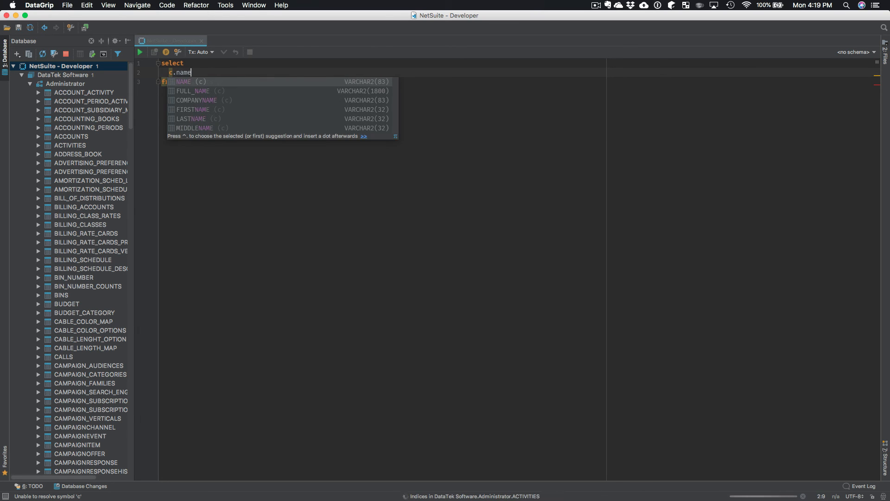
pyautogui.press('Return')
pyautogui.write(',')
pyautogui.press('Return')
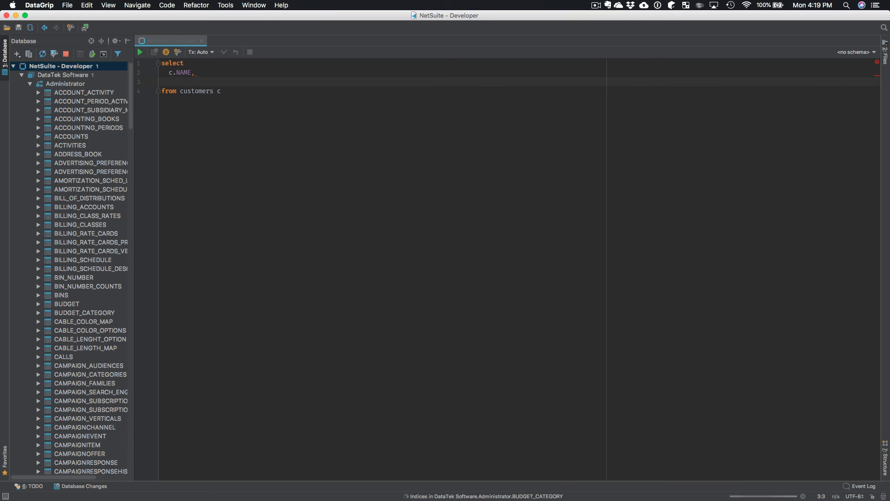
# Add c.DAYS_OVERDUE as the second selected column, followed by a comma, and start the third column line with c
pyautogui.write('c.')
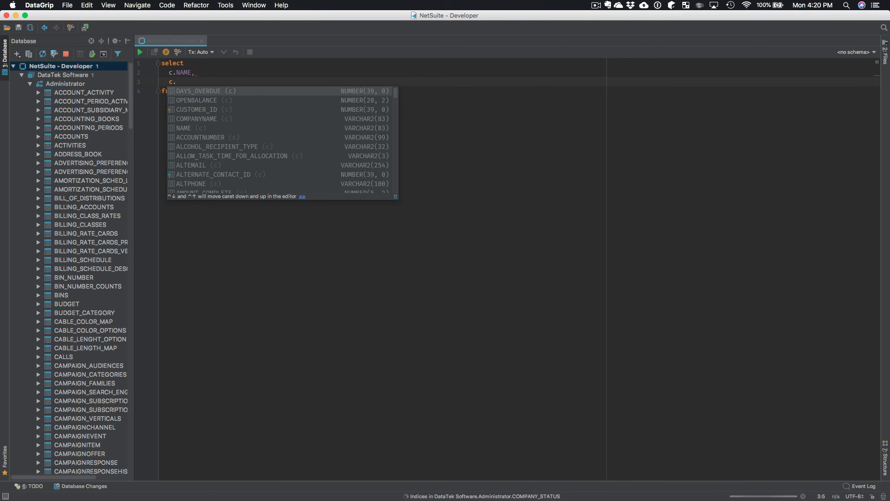
pyautogui.press('Return')
pyautogui.write(',')
pyautogui.press('Return')
pyautogui.write('c.')
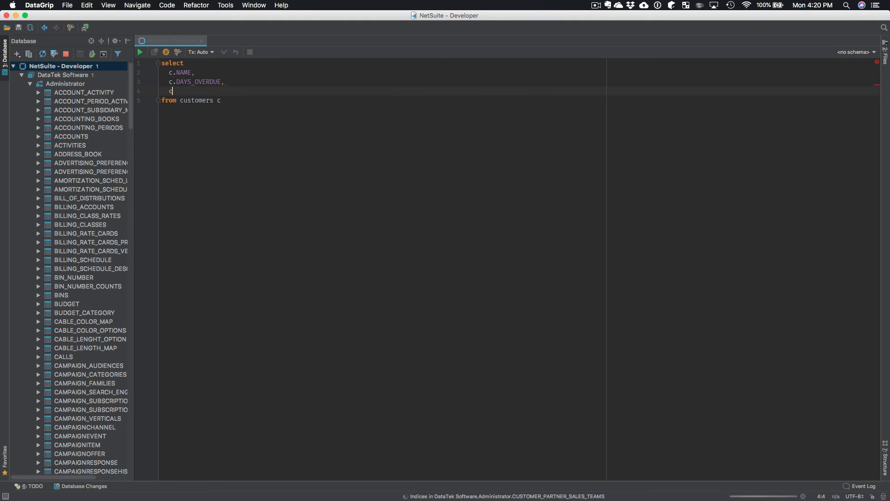
pyautogui.write('over')
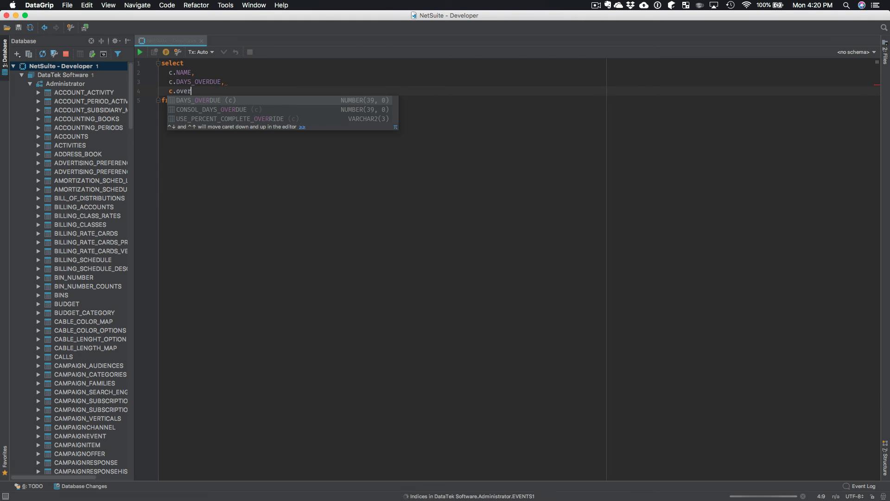
pyautogui.press('BackSpace')
pyautogui.press('BackSpace')
pyautogui.press('BackSpace')
pyautogui.press('BackSpace')
pyautogui.write('pas')
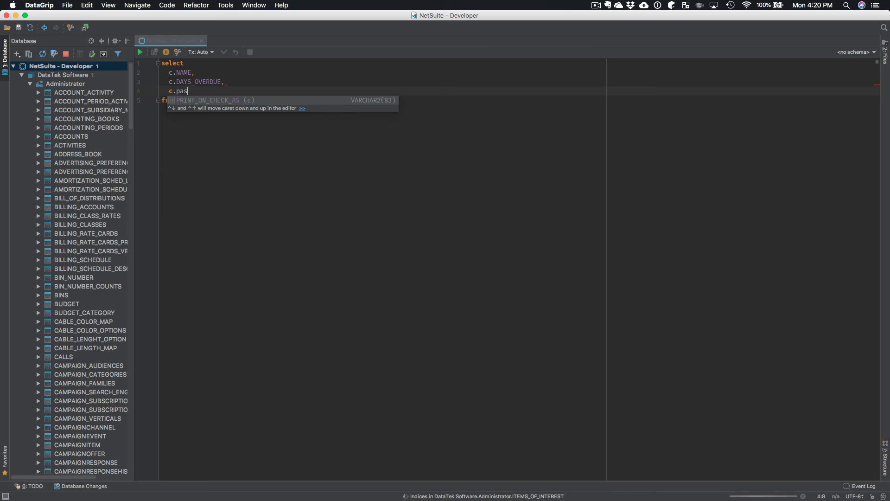
pyautogui.press('BackSpace')
pyautogui.press('BackSpace')
pyautogui.press('BackSpace')
# Complete the third selected column as c.OPENBALANCE, picking it from the suggestions matching balance
pyautogui.write('bal')
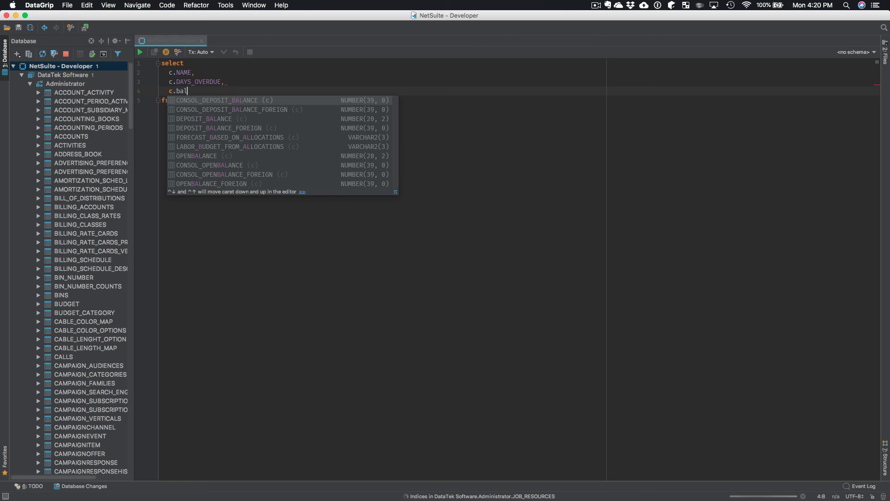
pyautogui.write('ance')
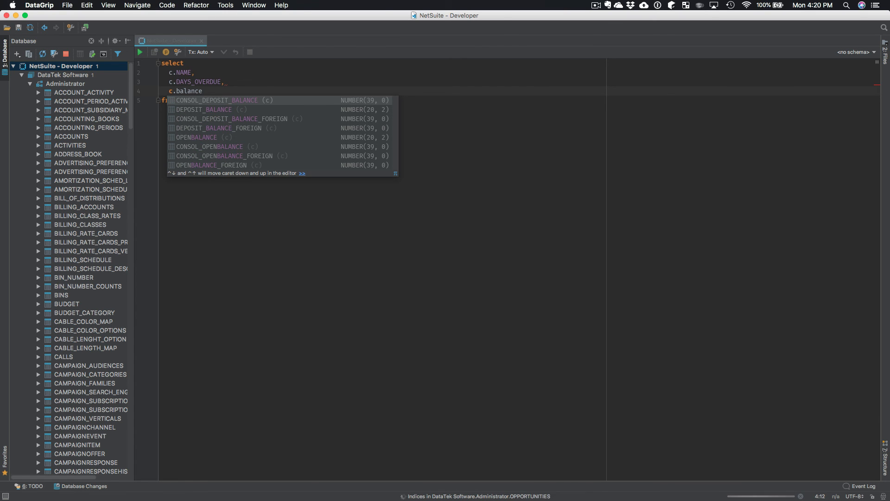
pyautogui.press('Down')
pyautogui.press('Down')
pyautogui.press('Down')
pyautogui.press('Down')
pyautogui.press('Down')
pyautogui.press('Down')
pyautogui.press('Down')
pyautogui.press('Down')
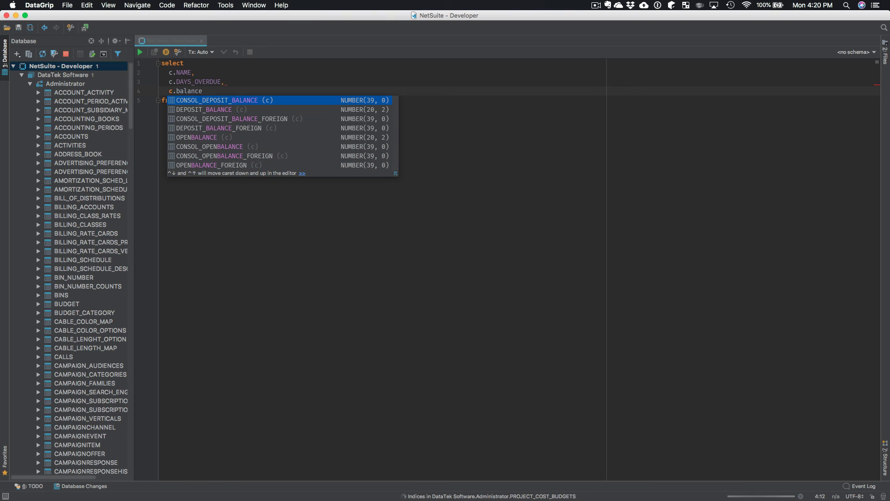
pyautogui.press('Down')
pyautogui.press('Down')
pyautogui.press('Down')
pyautogui.press('Down')
pyautogui.press('Return')
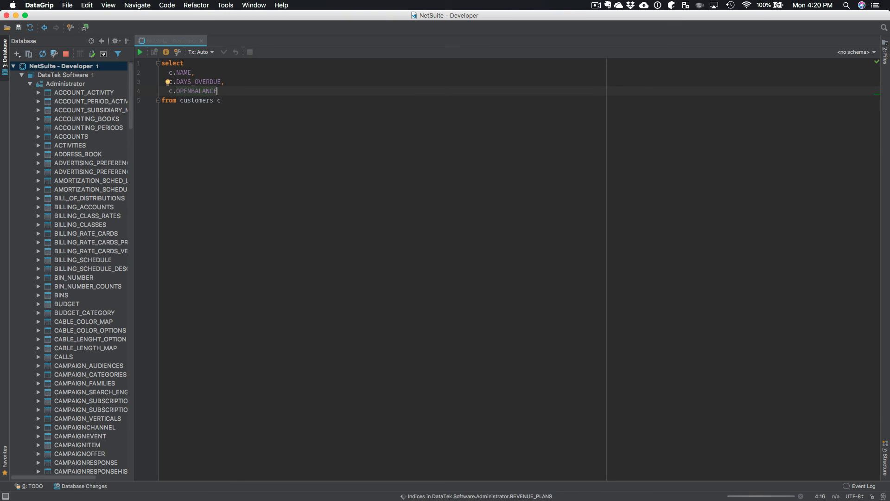
# Add a where clause below the from line with the condition c.DAYS_OVERDUE > 0
pyautogui.press('Down')
pyautogui.press('Return')
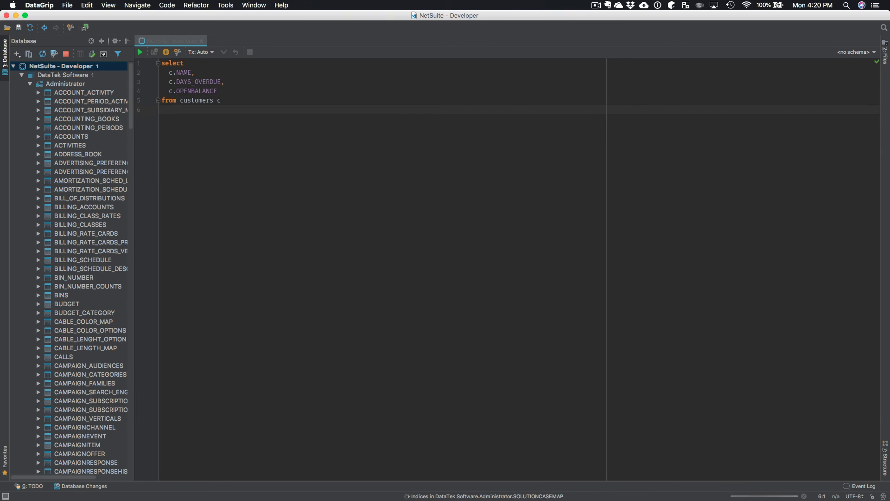
pyautogui.write('where')
pyautogui.press('Return')
pyautogui.write('c.da')
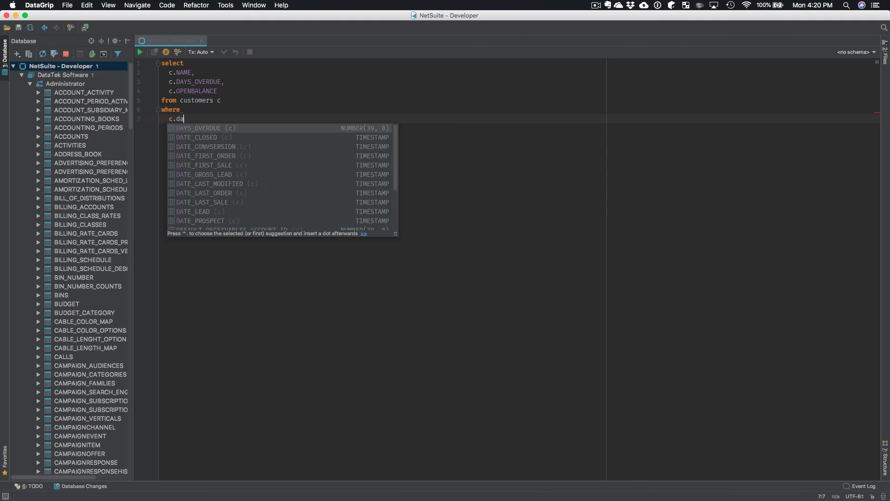
pyautogui.write('ys')
pyautogui.press('Return')
pyautogui.write('> ')
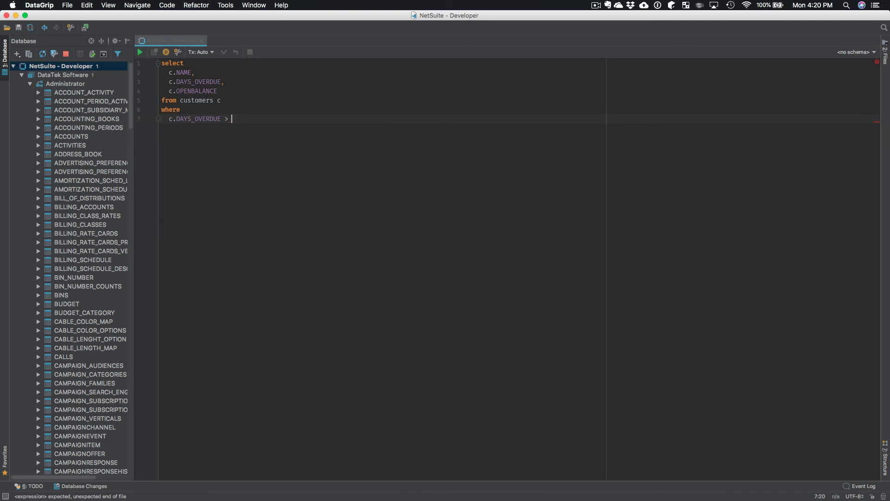
pyautogui.write('0')
# Add the second condition and c.OPENBALANCE > 0 on its own line, and run the query
pyautogui.press('Return')
pyautogui.write('and c.')
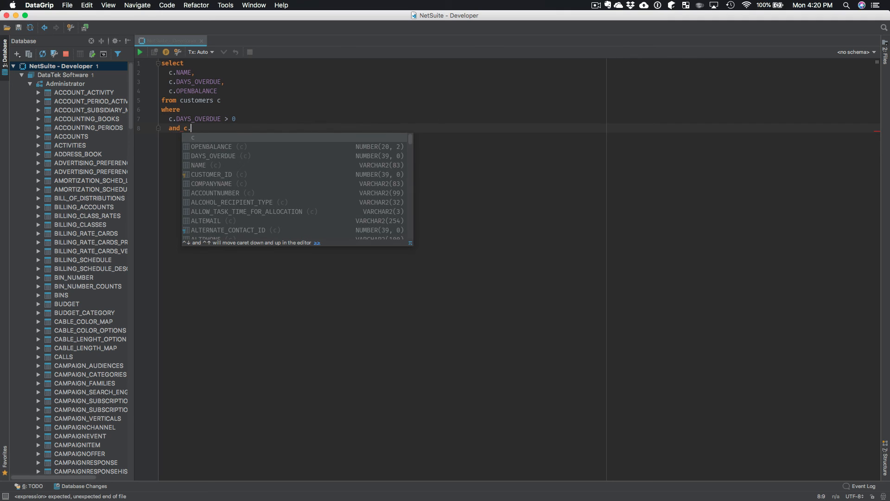
pyautogui.write('op')
pyautogui.press('Return')
pyautogui.write('> ')
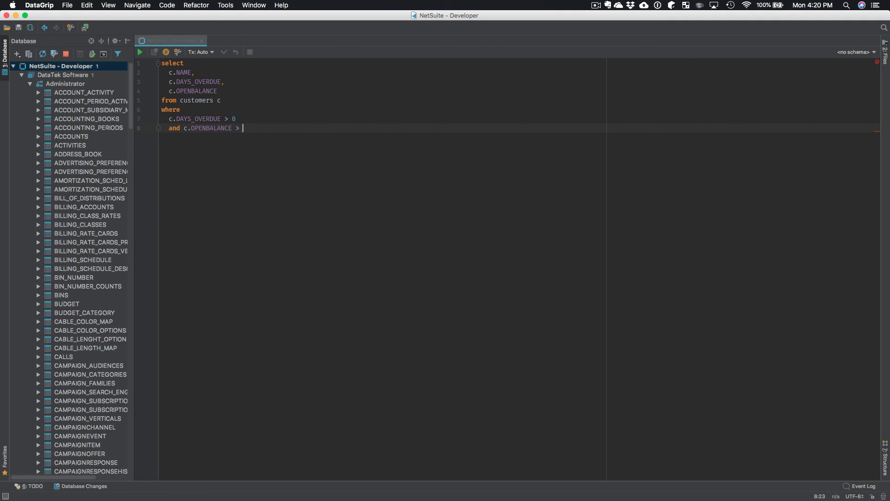
pyautogui.write('0')
pyautogui.press('super+Return')
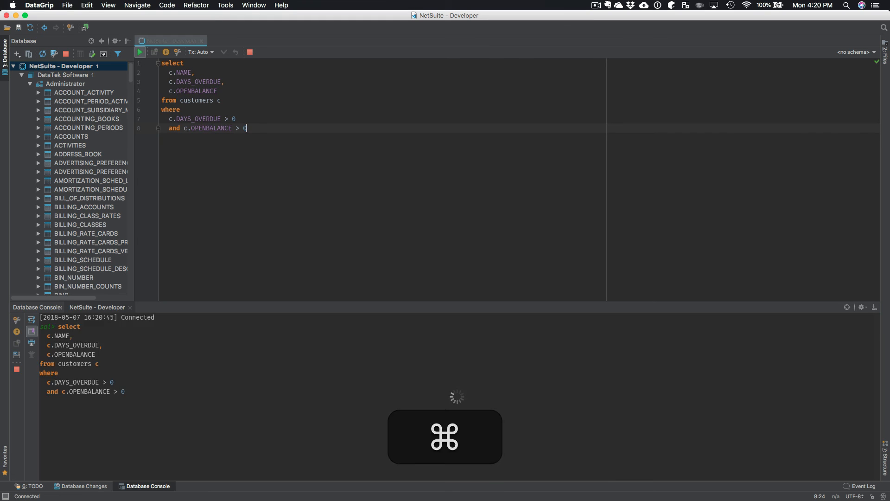